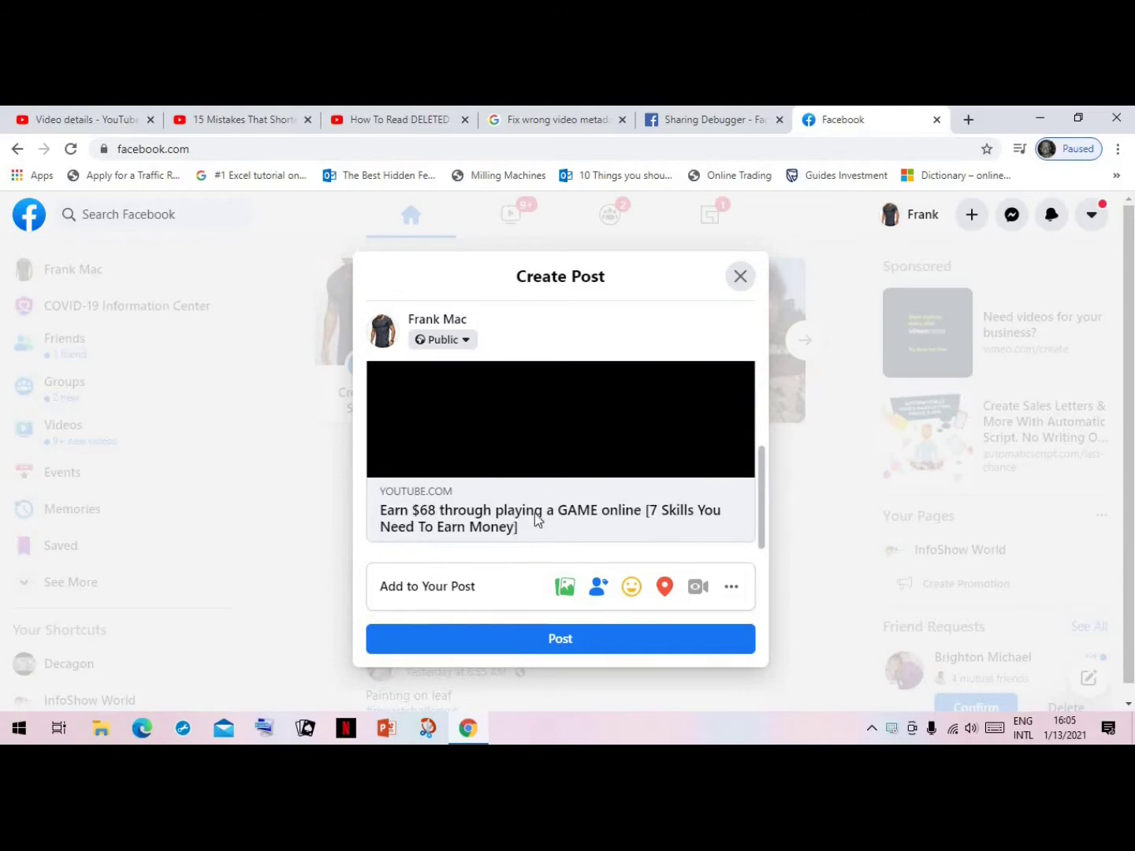
Step: Compare the video's title in YouTube Studio with the Facebook draft's link preview, and close the draft post
click(60, 115)
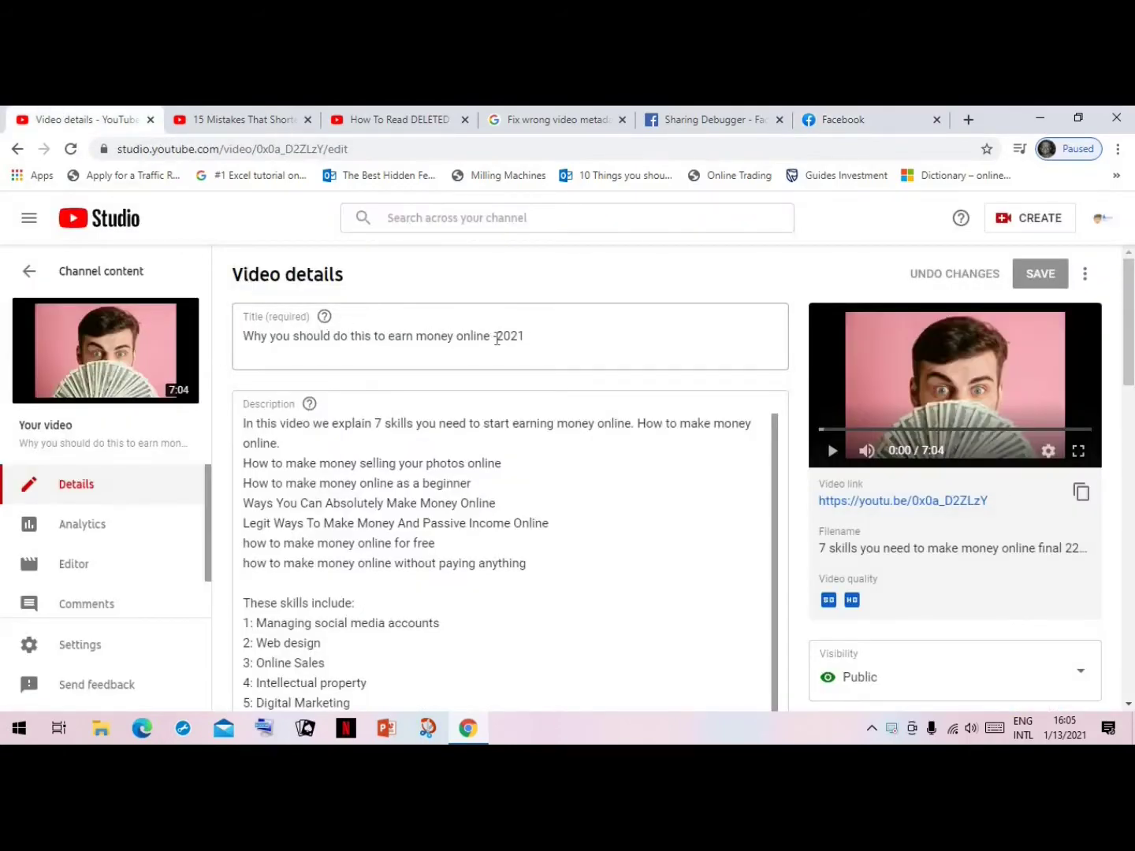
click(841, 119)
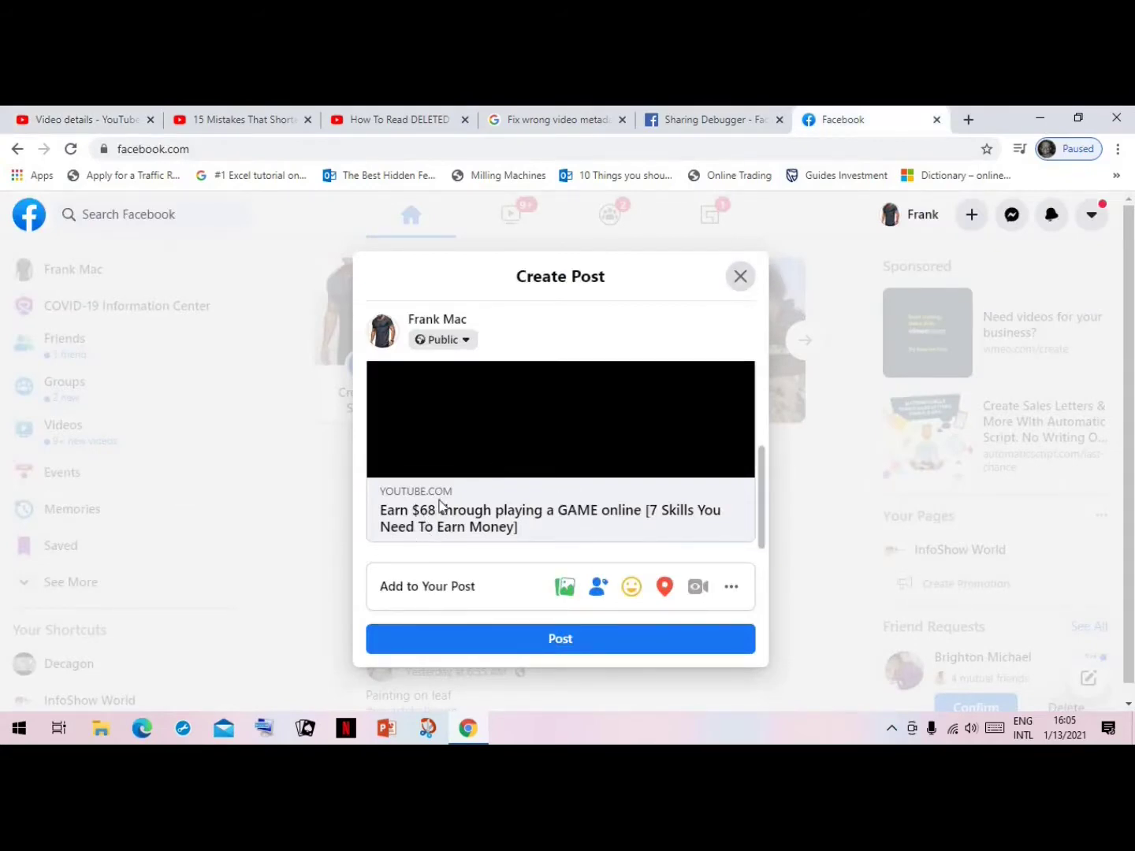
click(740, 276)
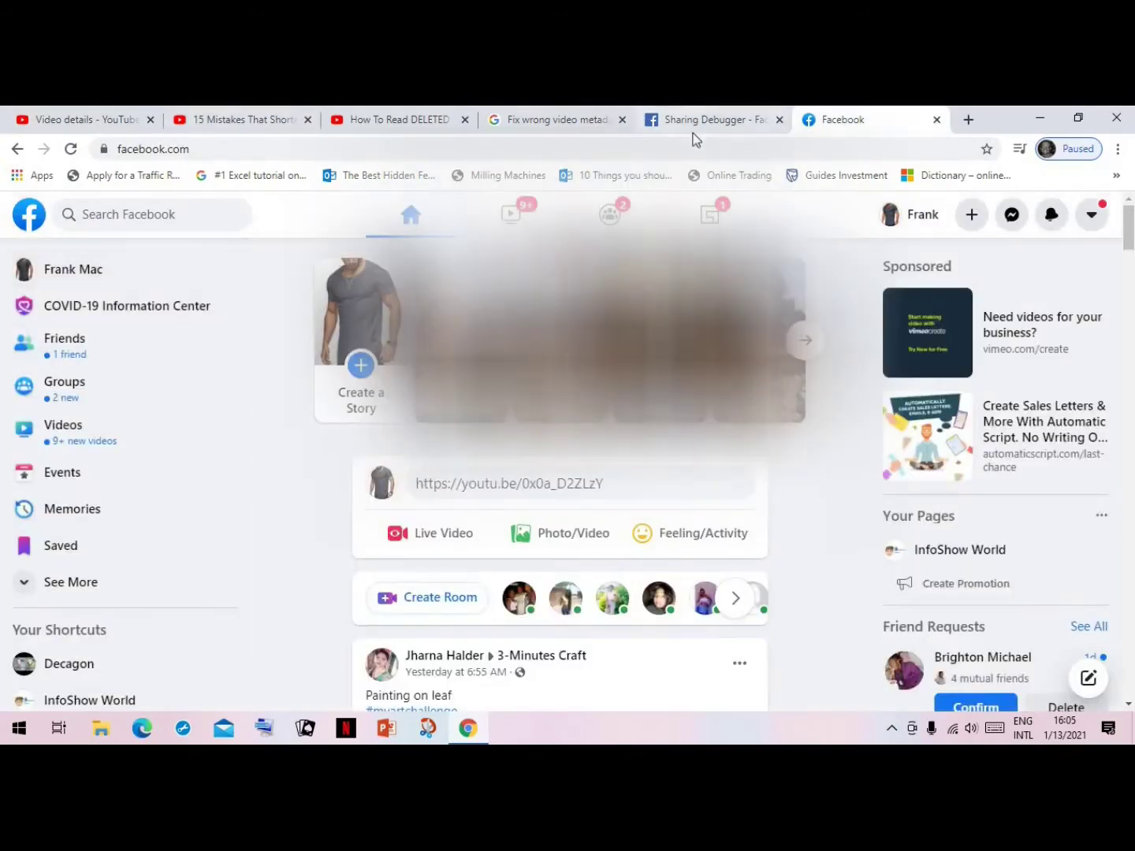
click(698, 123)
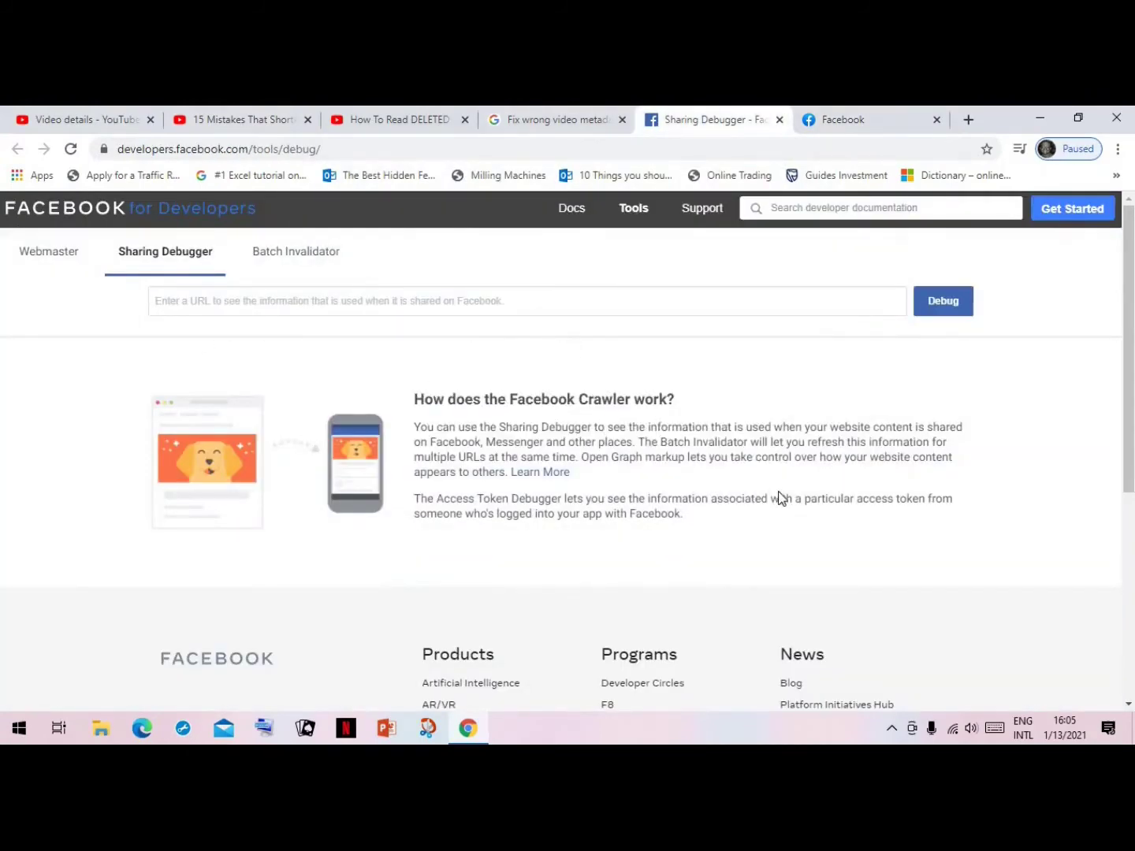
click(358, 300)
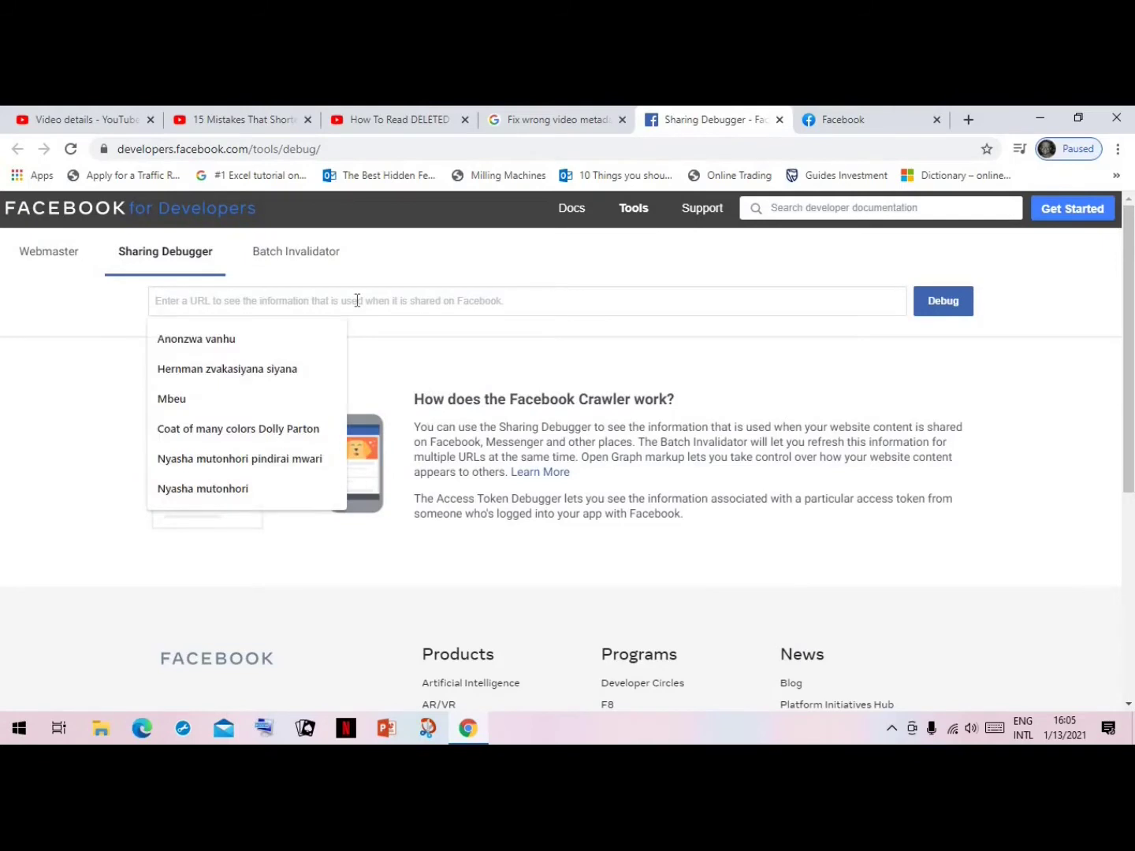
right_click(358, 306)
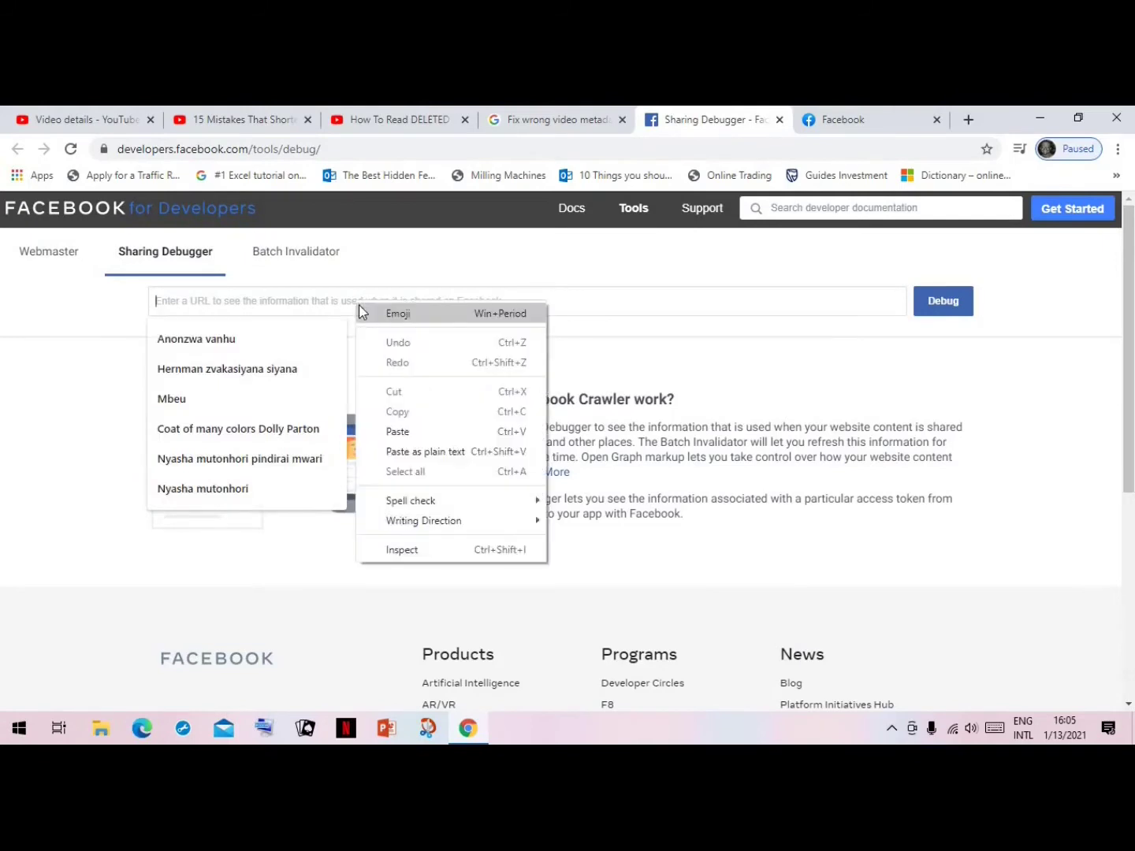
click(398, 433)
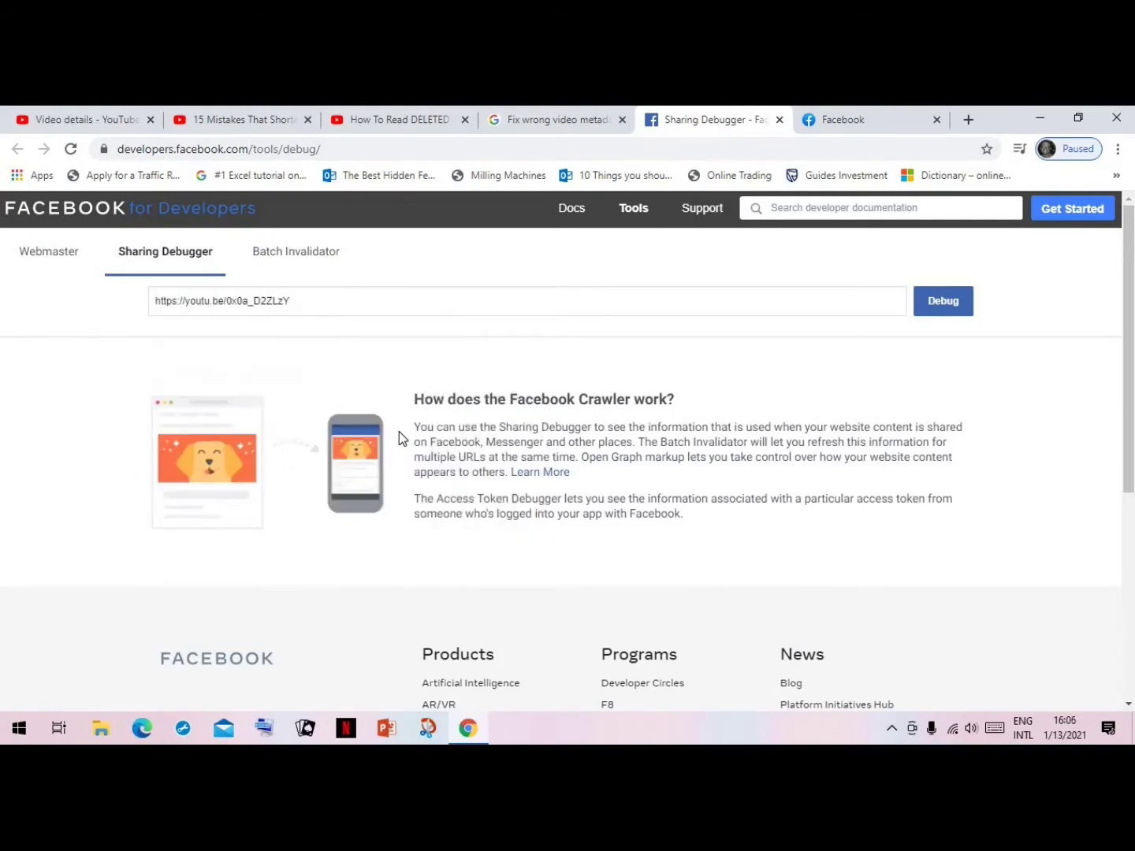
Step: Copy the video link from the video's details in YouTube Studio
click(89, 123)
click(1081, 492)
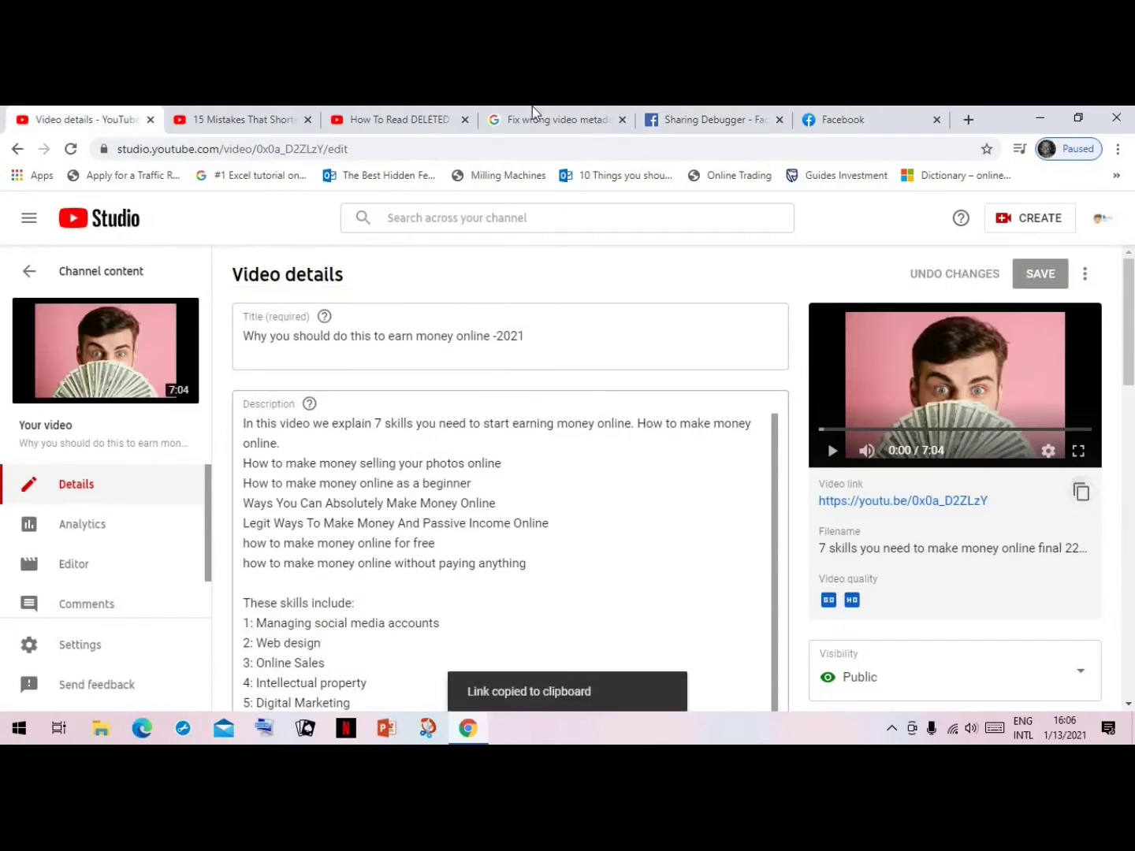
click(704, 119)
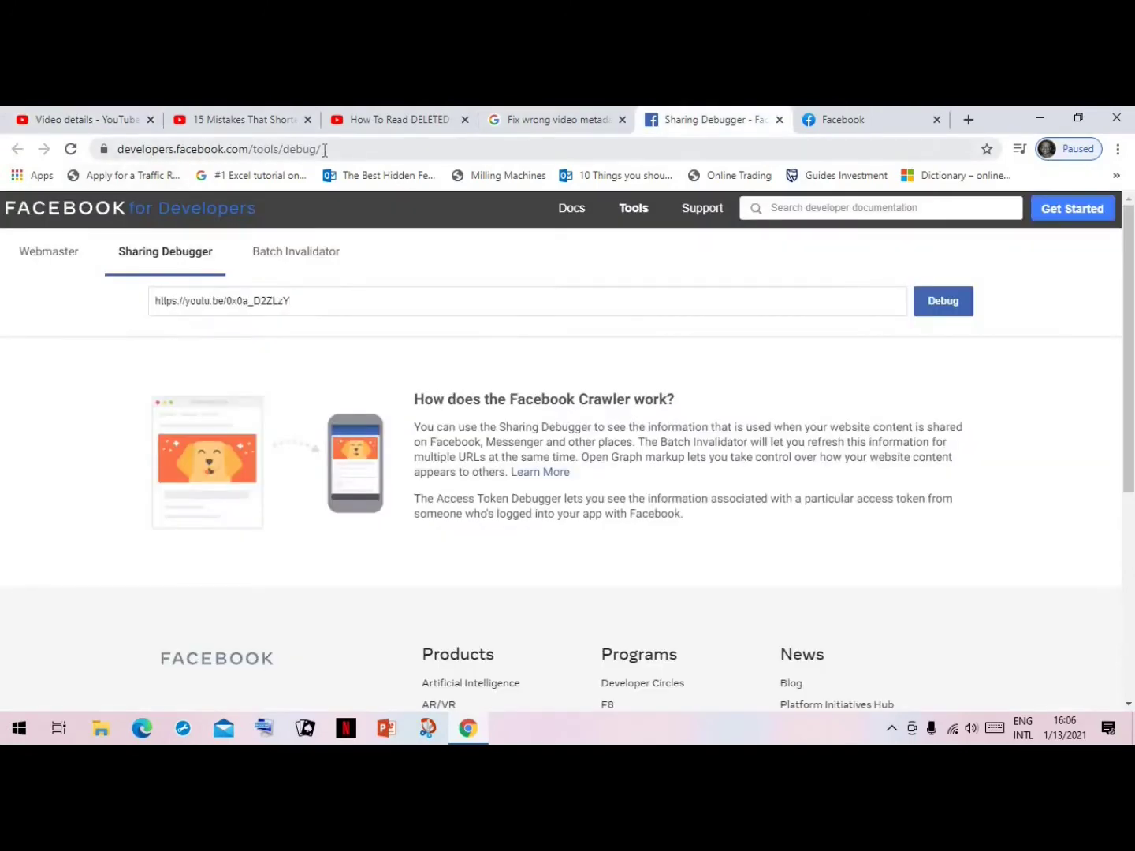
click(320, 312)
drag(145, 297, 99, 308)
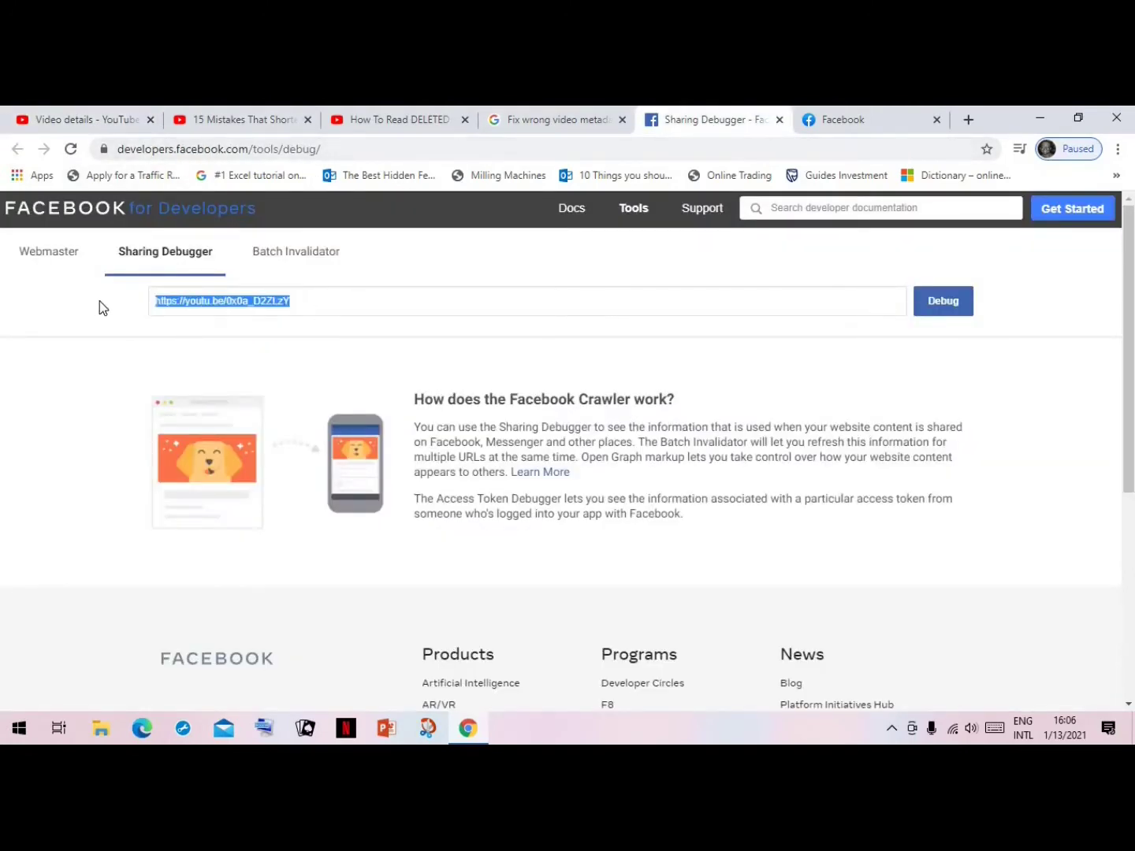
key(ctrl+x)
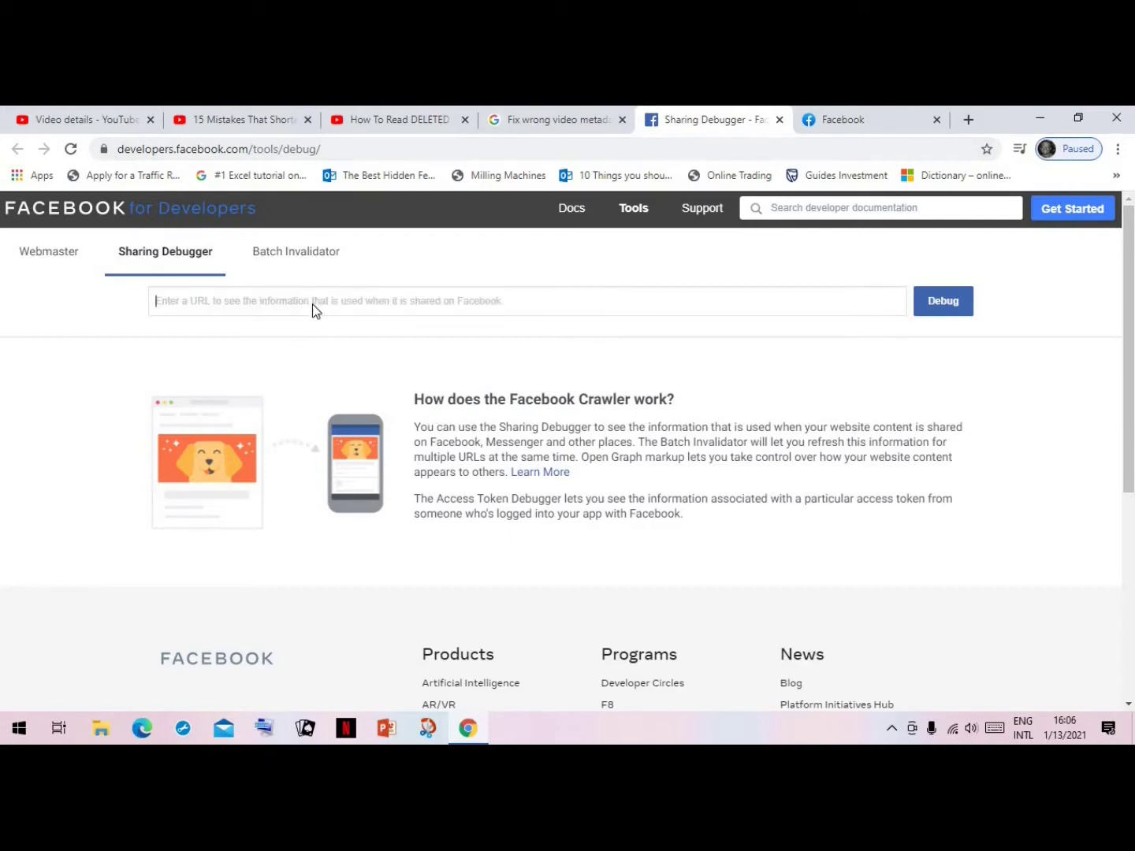
right_click(314, 306)
click(365, 438)
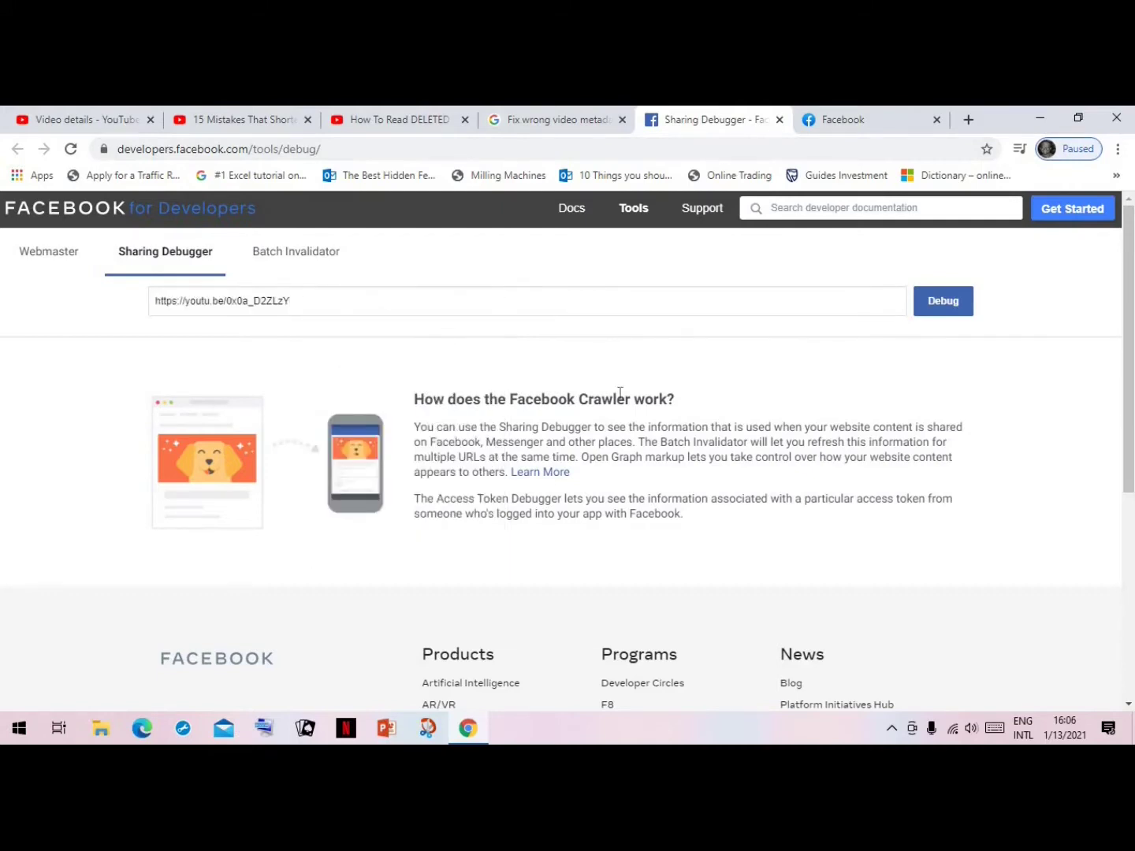
click(937, 317)
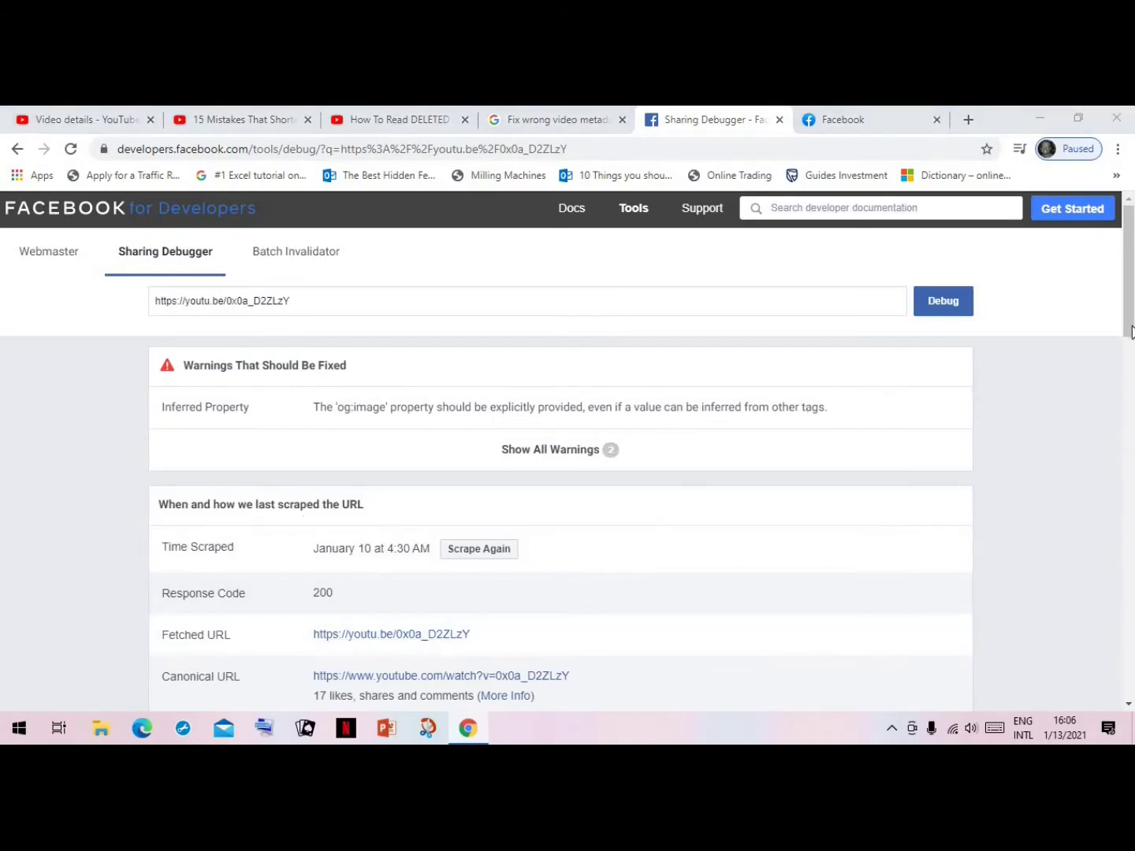
Step: Review the debug results' link preview and Open Graph properties, including what the scraper sees for the URL
drag(1125, 316, 1131, 367)
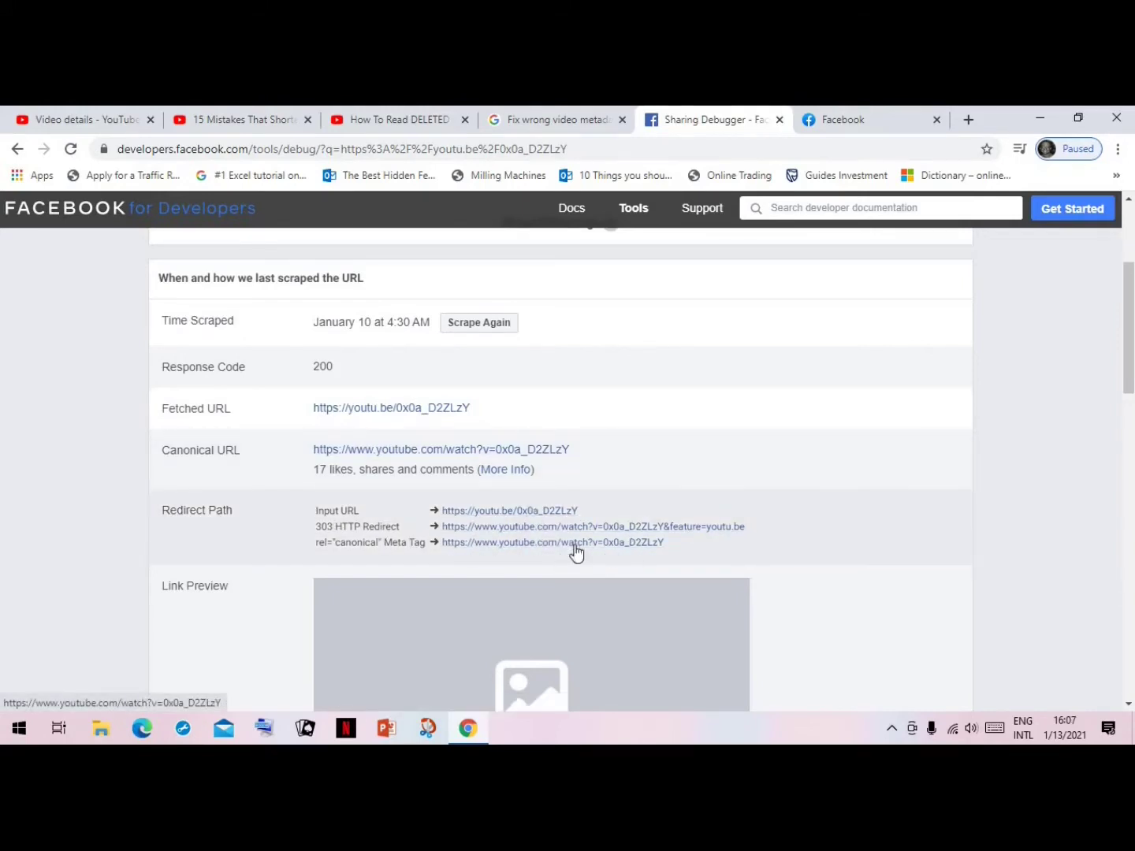
scroll(1108, 492, down, 5)
scroll(1124, 435, up, 2)
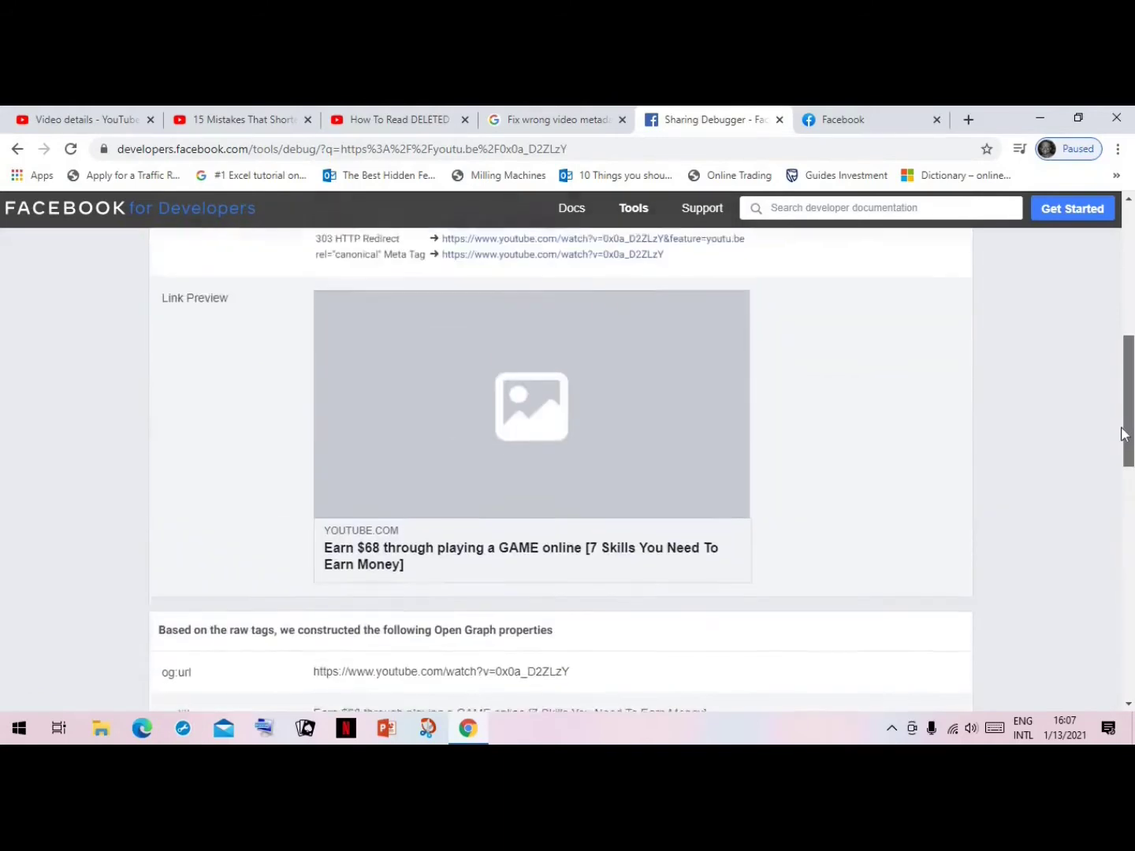
drag(1123, 435, 1112, 511)
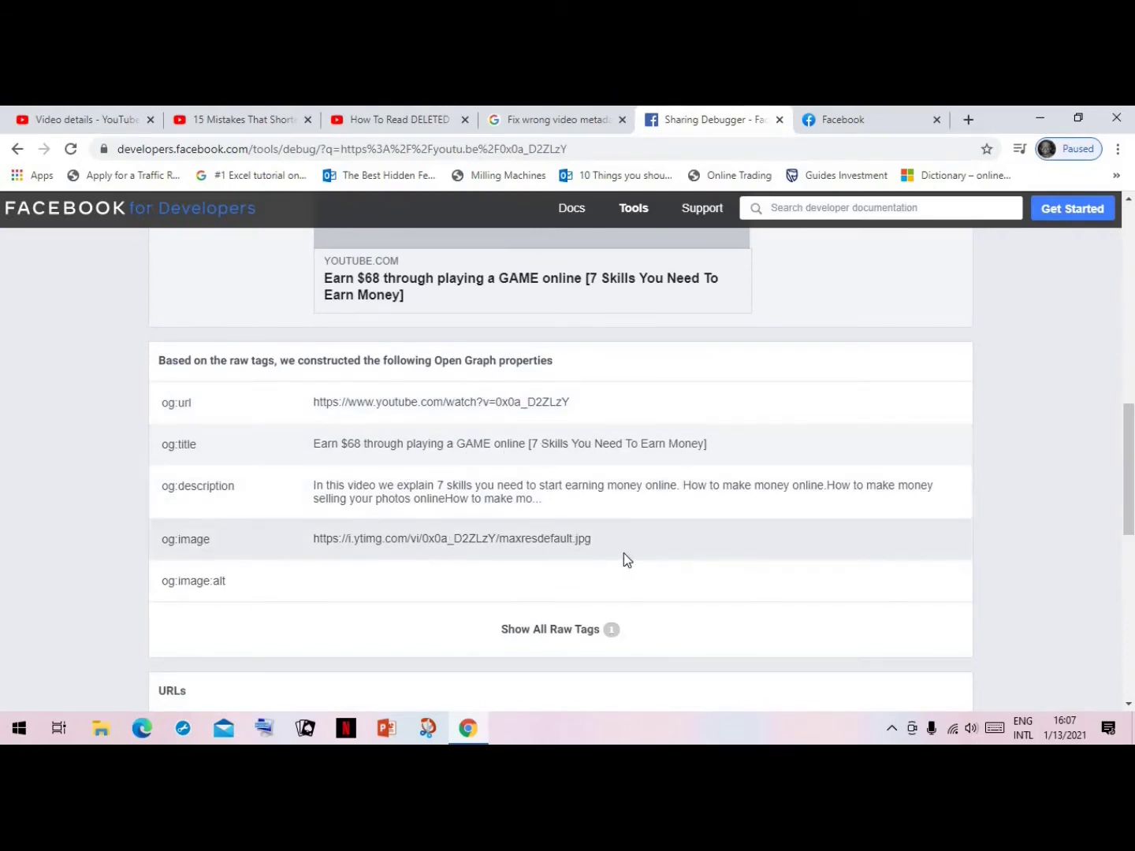
drag(1128, 441, 1114, 514)
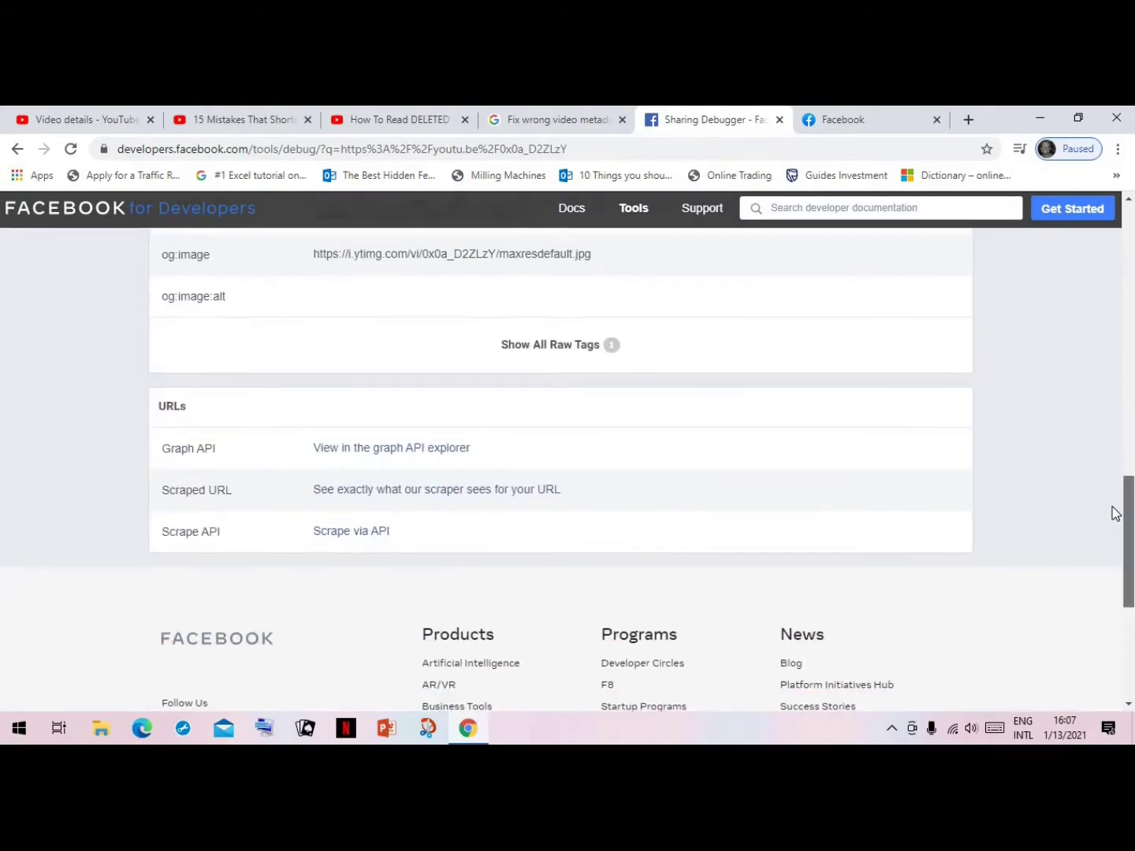
click(436, 490)
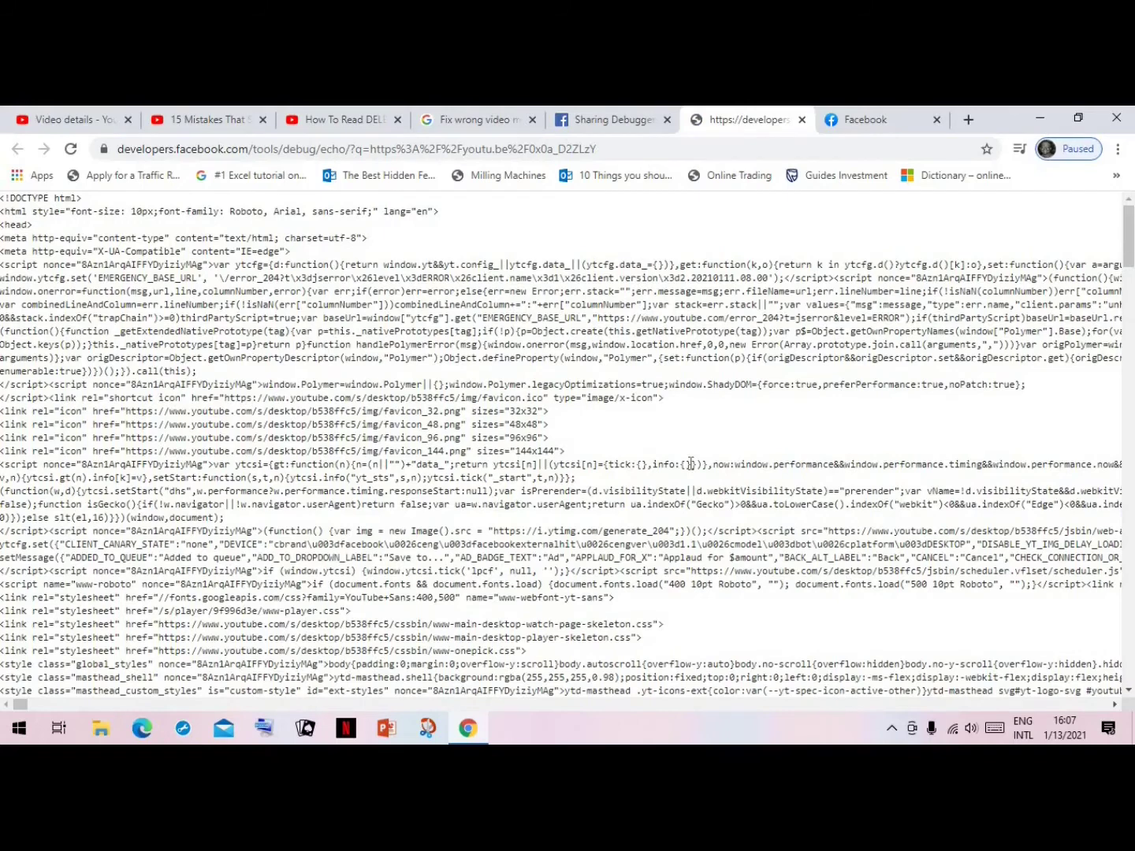
click(803, 120)
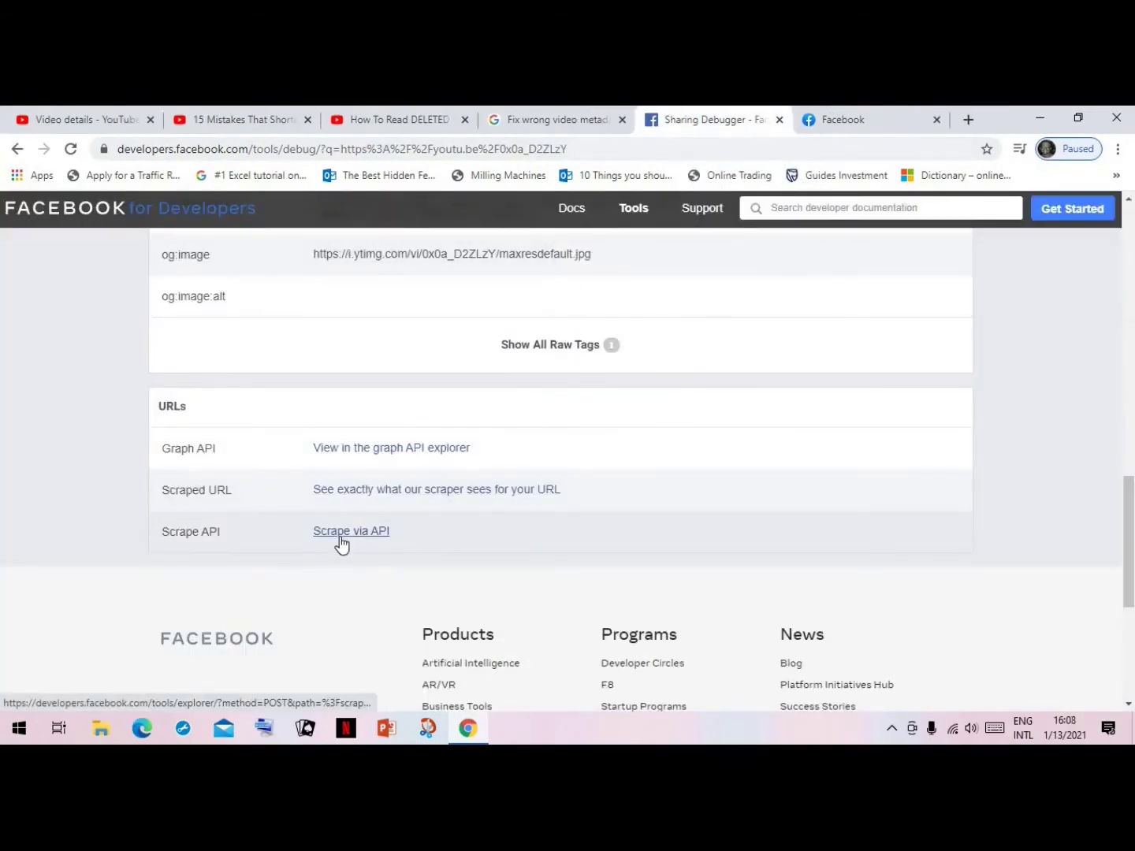
Step: Scrape the video URL again in the Sharing Debugger
drag(1127, 518, 1127, 268)
click(465, 493)
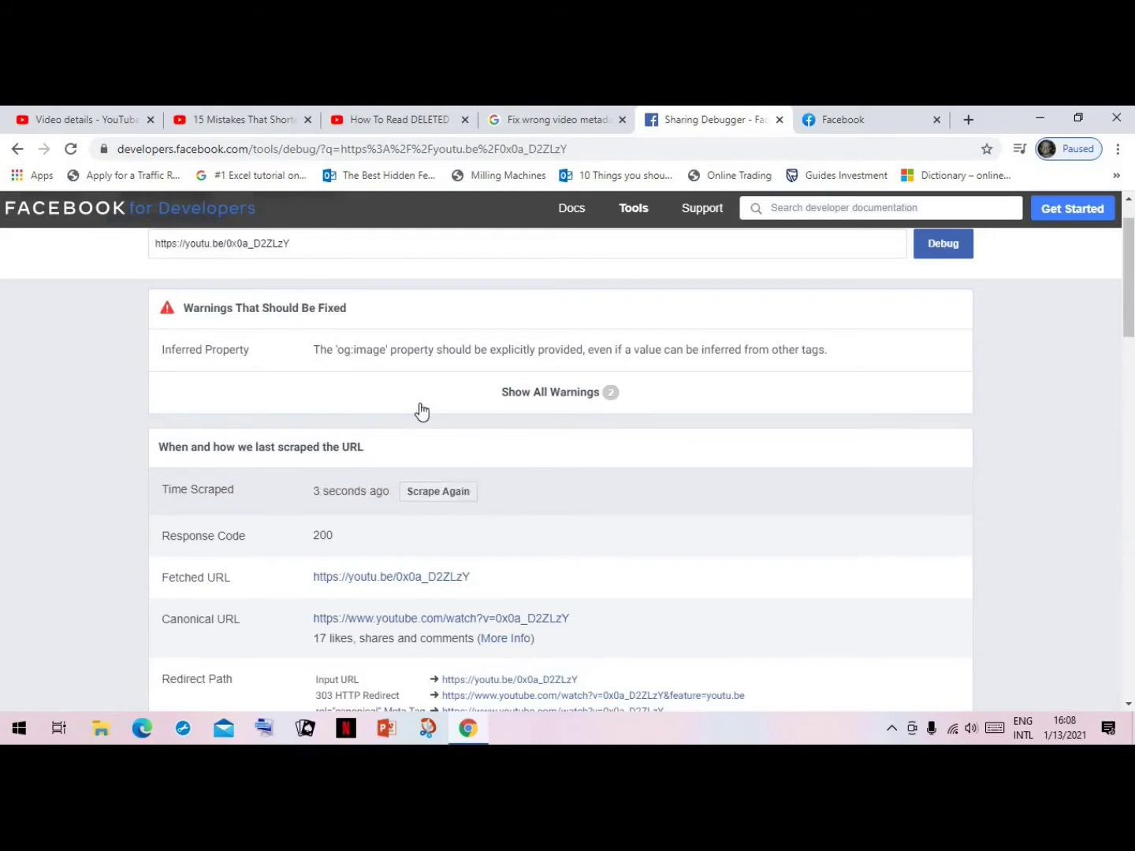
Step: Reopen the draft post on Facebook and remove its link preview
click(835, 119)
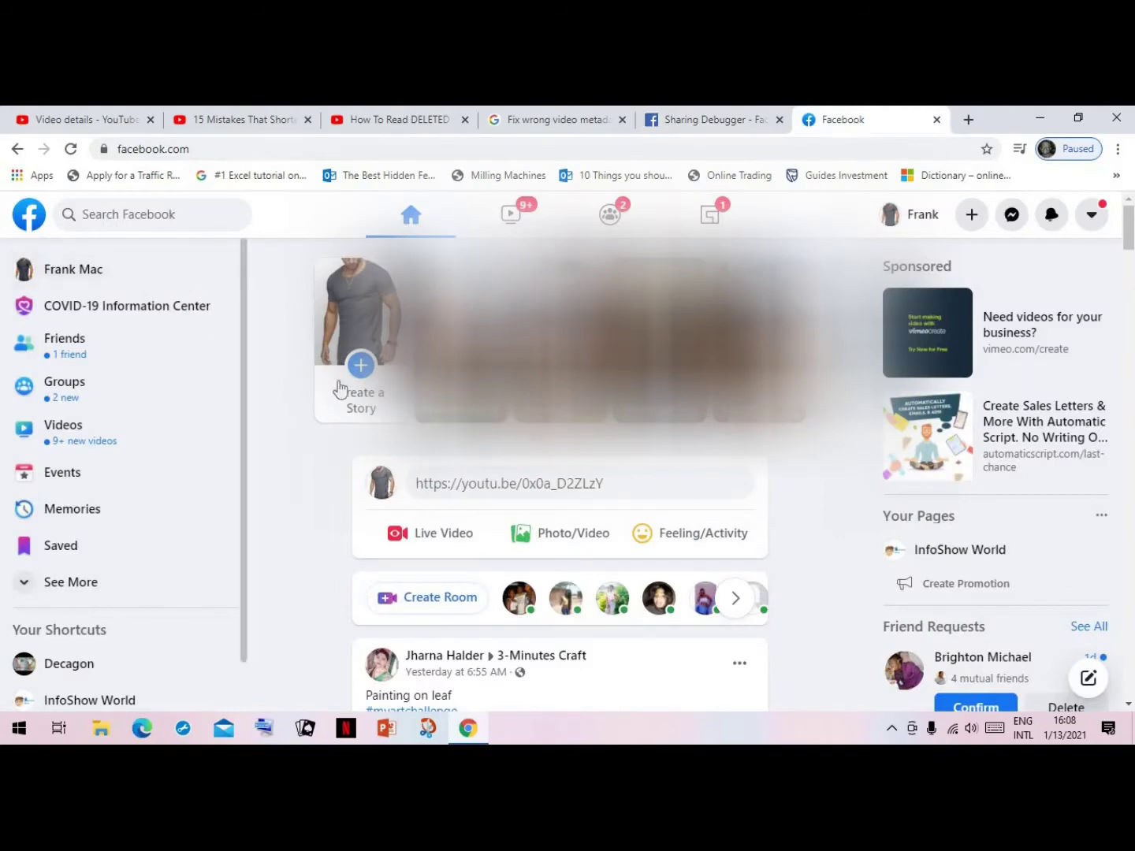
click(645, 485)
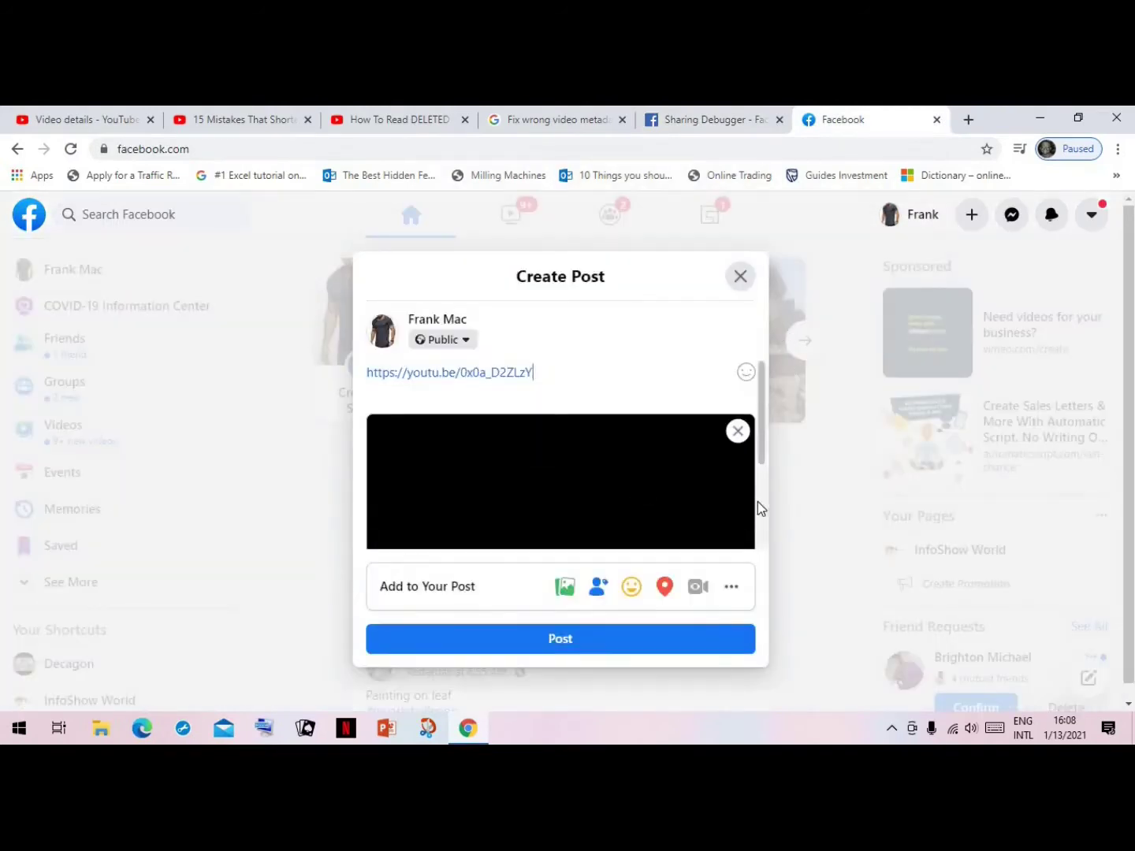
scroll(757, 501, down, 2)
scroll(776, 410, up, 2)
click(739, 429)
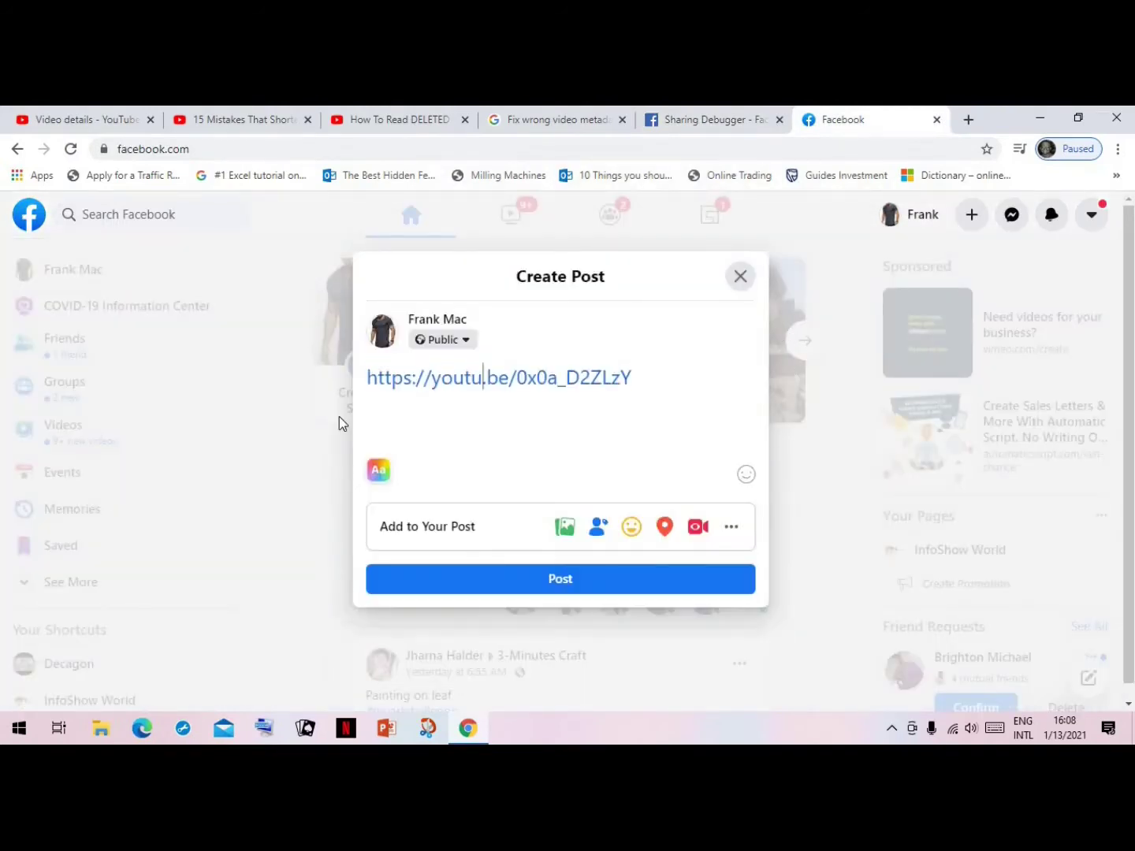
click(342, 424)
click(651, 383)
key(BackSpace)
key(BackSpace)
key(BackSpace)
key(BackSpace)
key(BackSpace)
key(BackSpace)
key(BackSpace)
key(BackSpace)
key(BackSpace)
key(BackSpace)
key(BackSpace)
key(BackSpace)
key(BackSpace)
key(BackSpace)
key(BackSpace)
key(BackSpace)
key(BackSpace)
key(BackSpace)
key(BackSpace)
key(BackSpace)
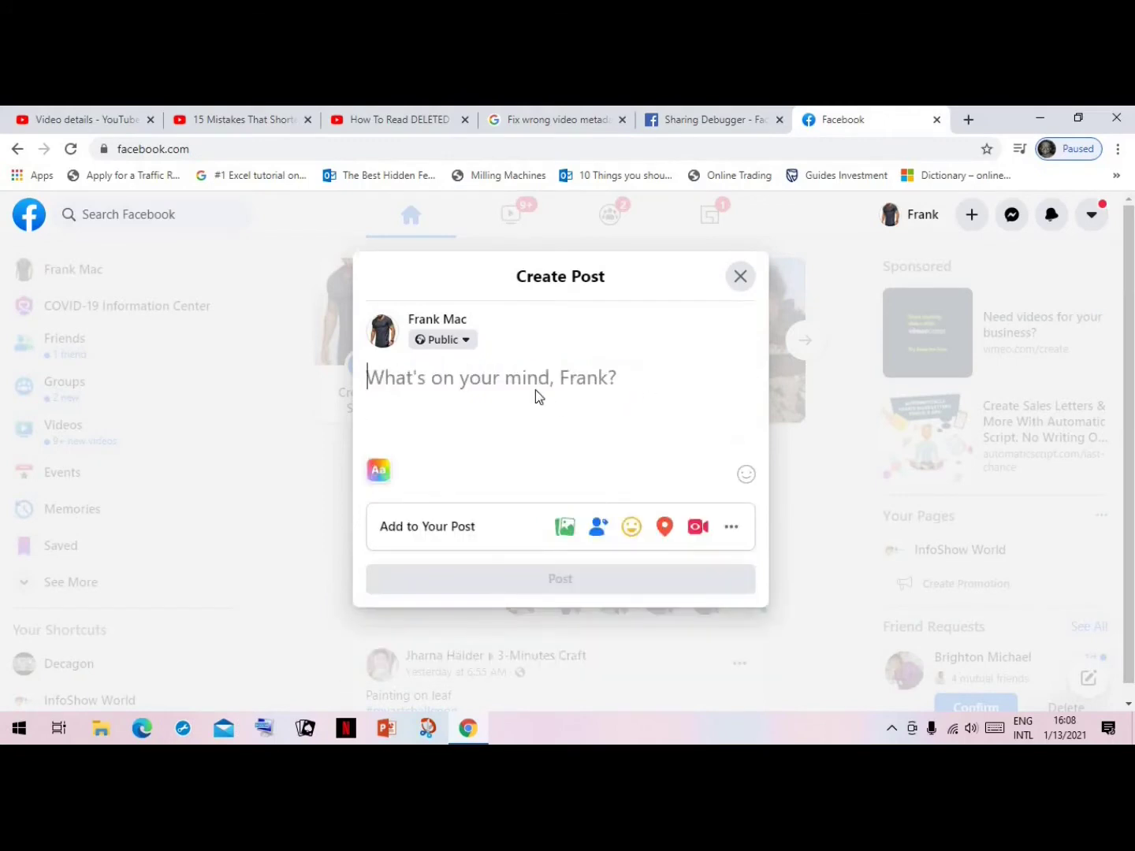
text(https://youtu.be/0x0a_DZZLzY)
drag(759, 384, 753, 493)
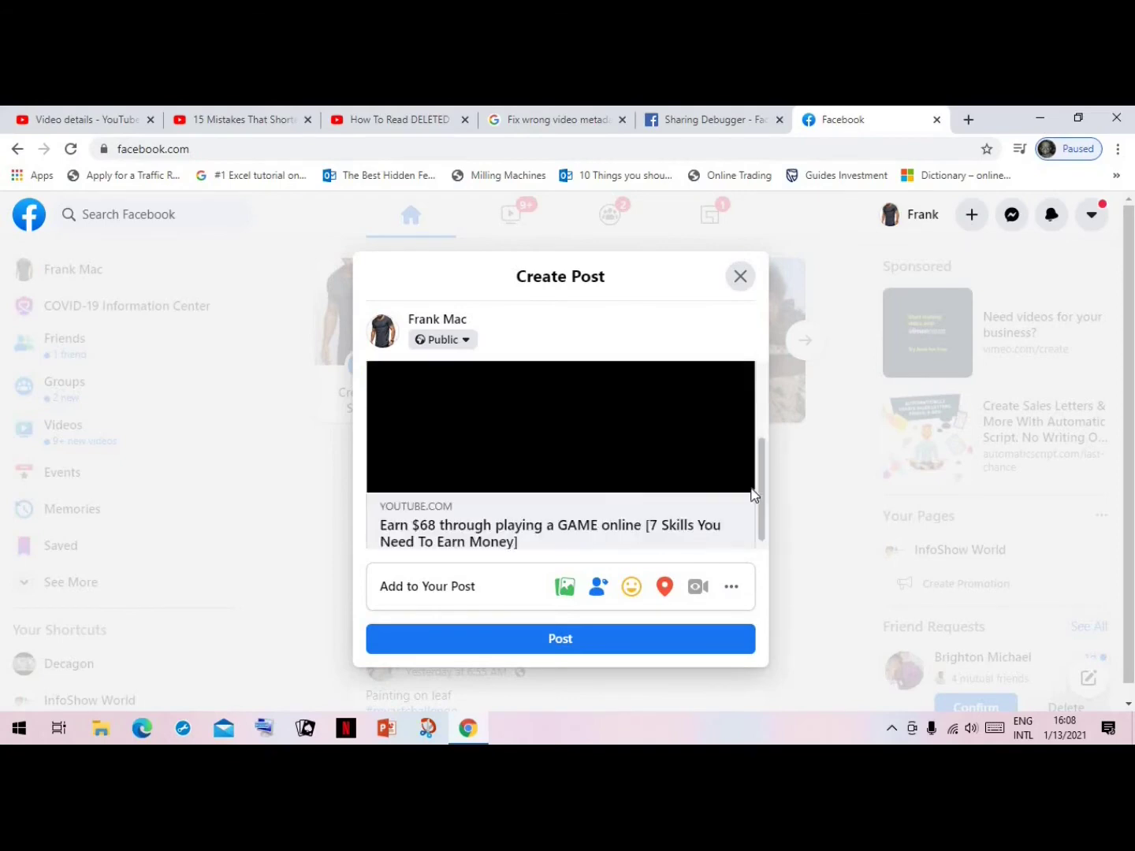
click(740, 278)
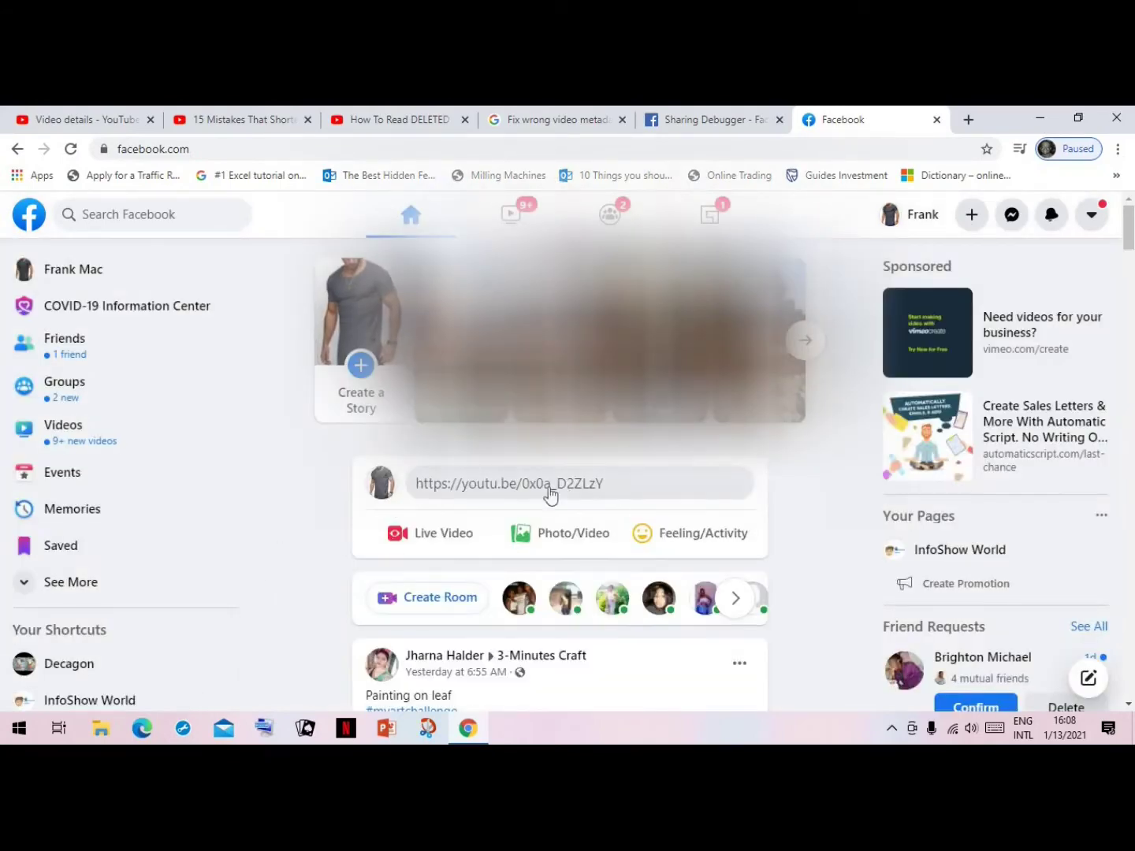
Step: Return to the Sharing Debugger, show all warnings, and debug the video URL again
click(706, 118)
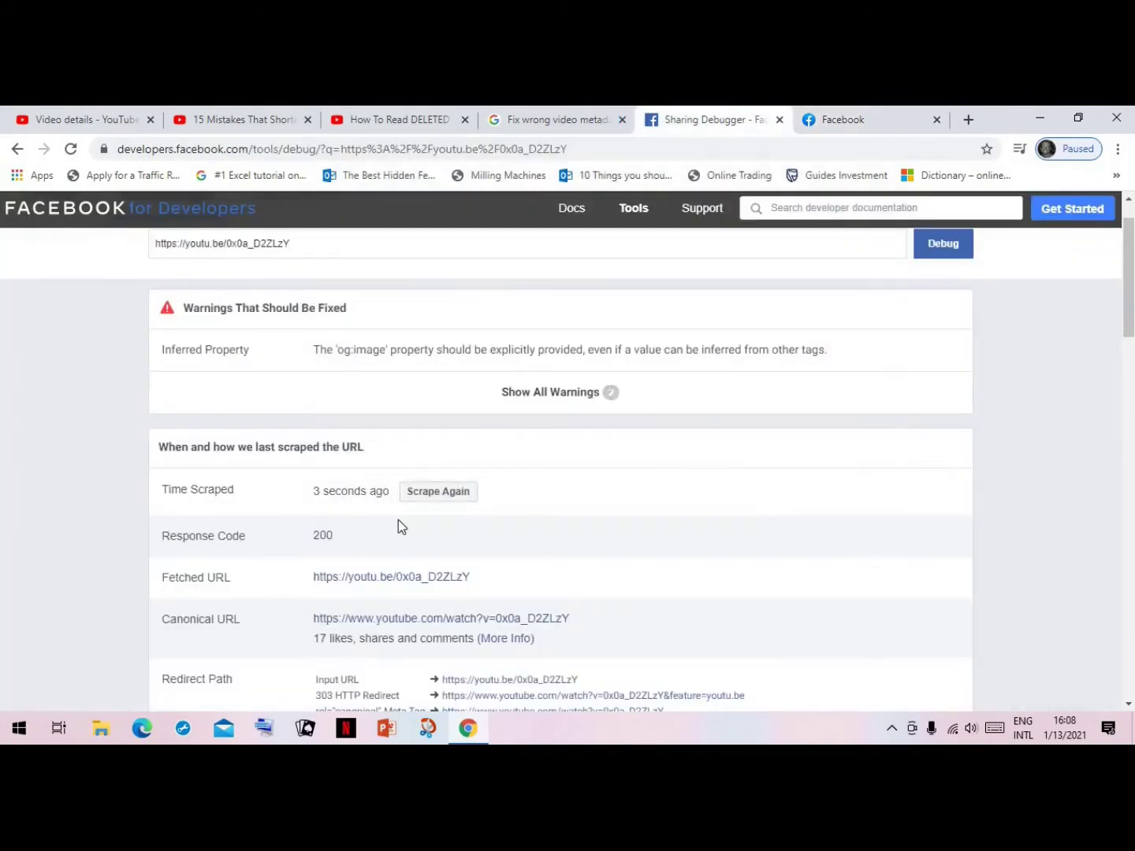
click(540, 390)
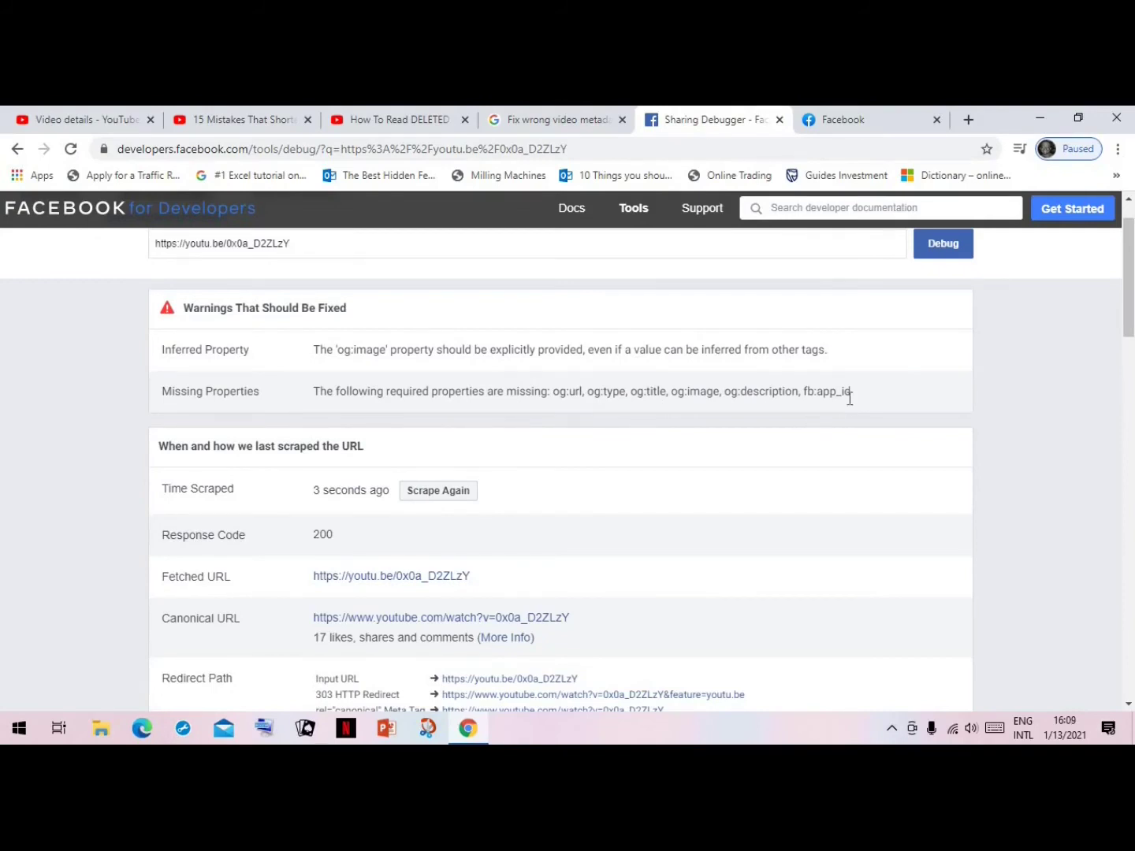
click(944, 245)
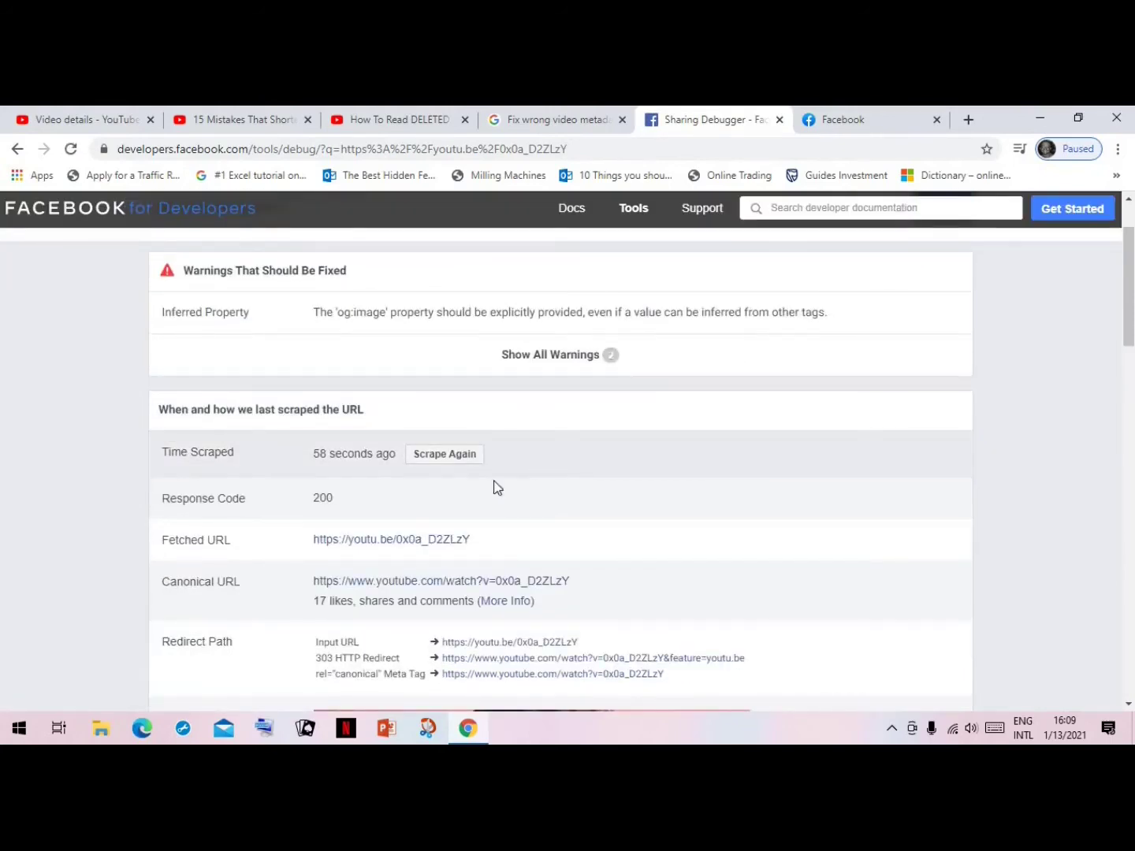
Step: Open the fetched URL to check the video on YouTube, and copy that URL's link address from the debug results
click(405, 543)
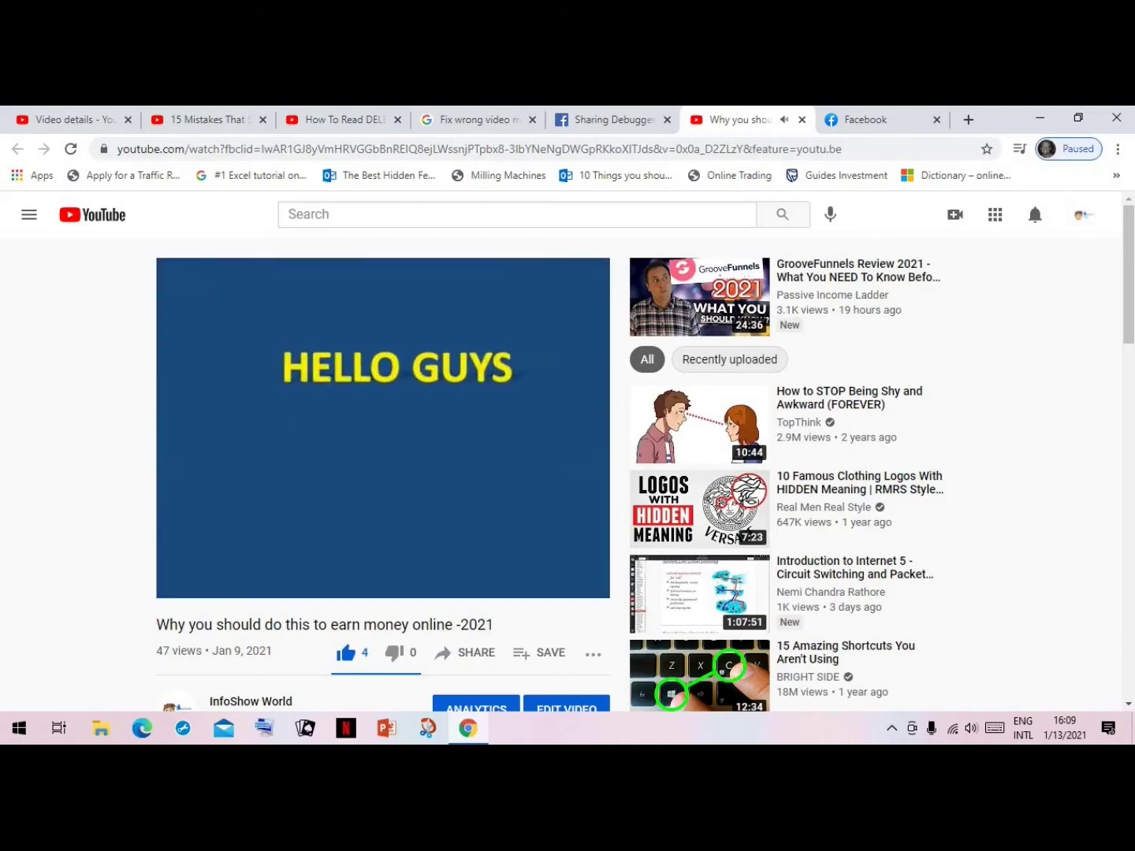
click(575, 119)
right_click(444, 543)
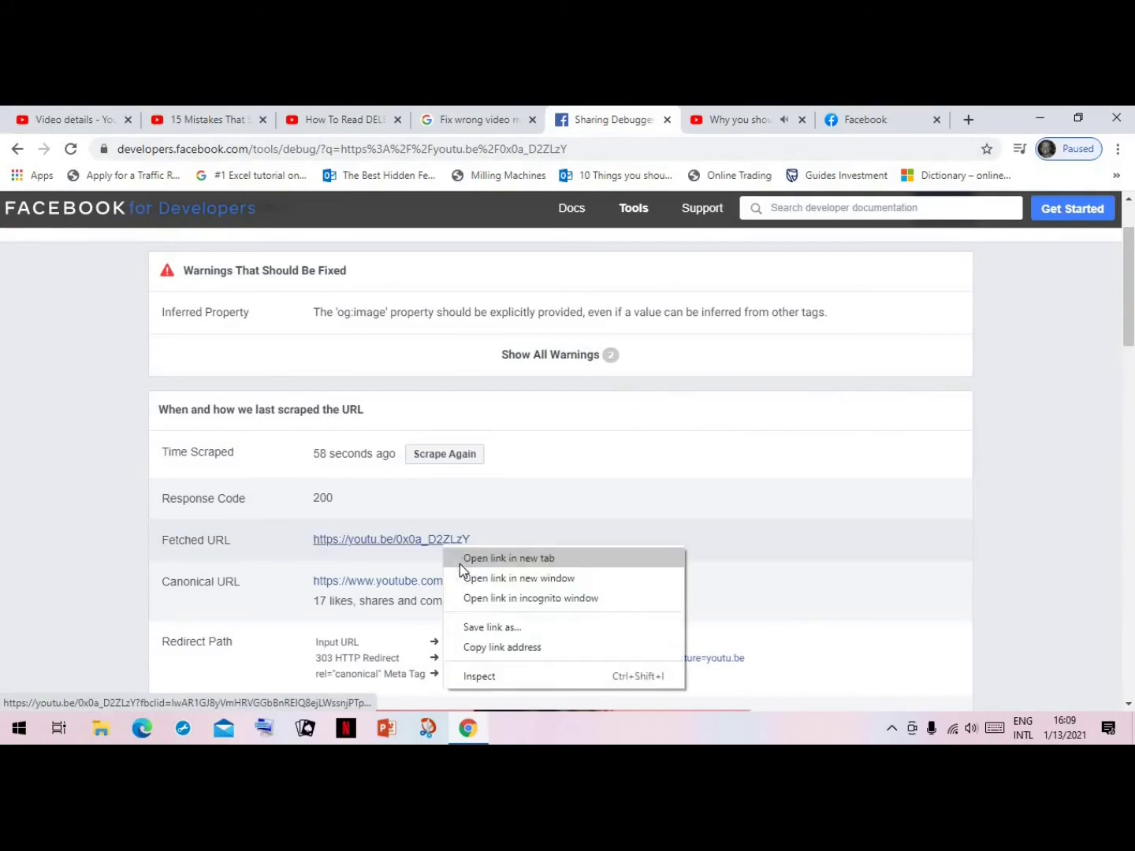
click(486, 648)
Step: Replace the video link in the Facebook draft post with the link address copied from the Sharing Debugger
click(866, 119)
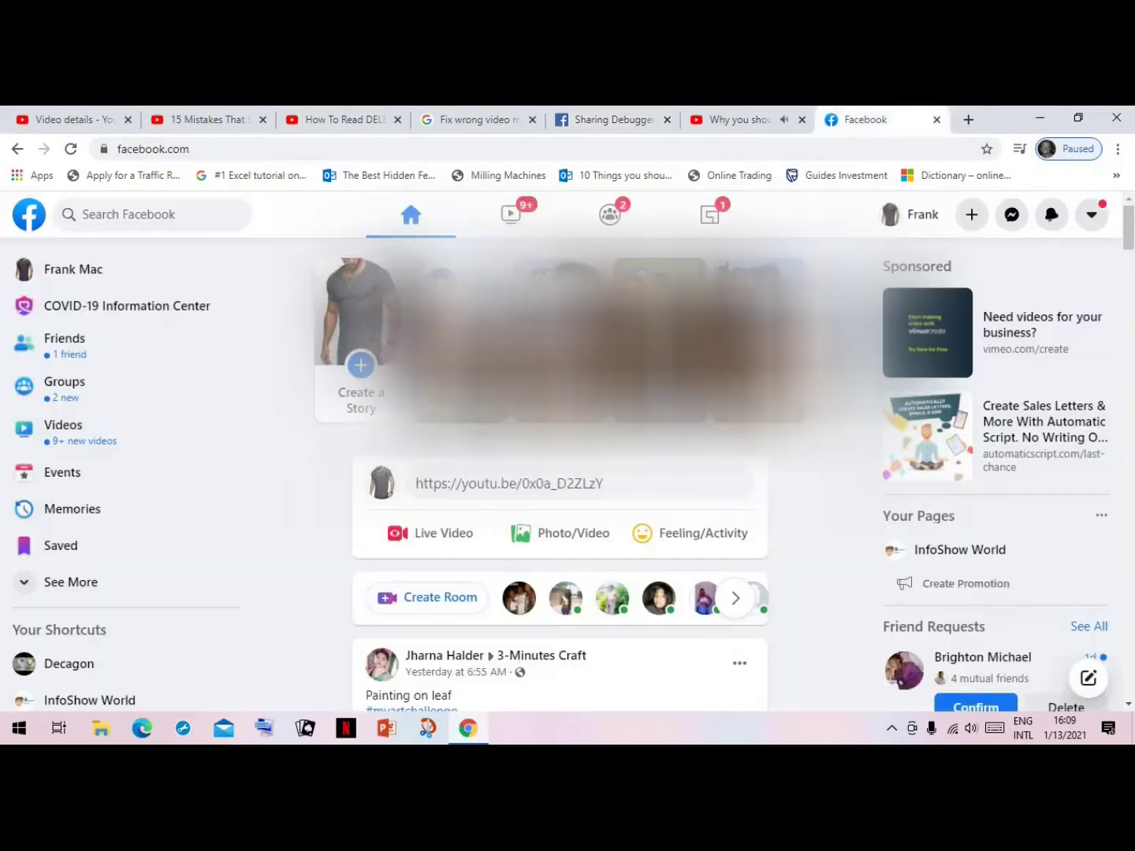
click(657, 483)
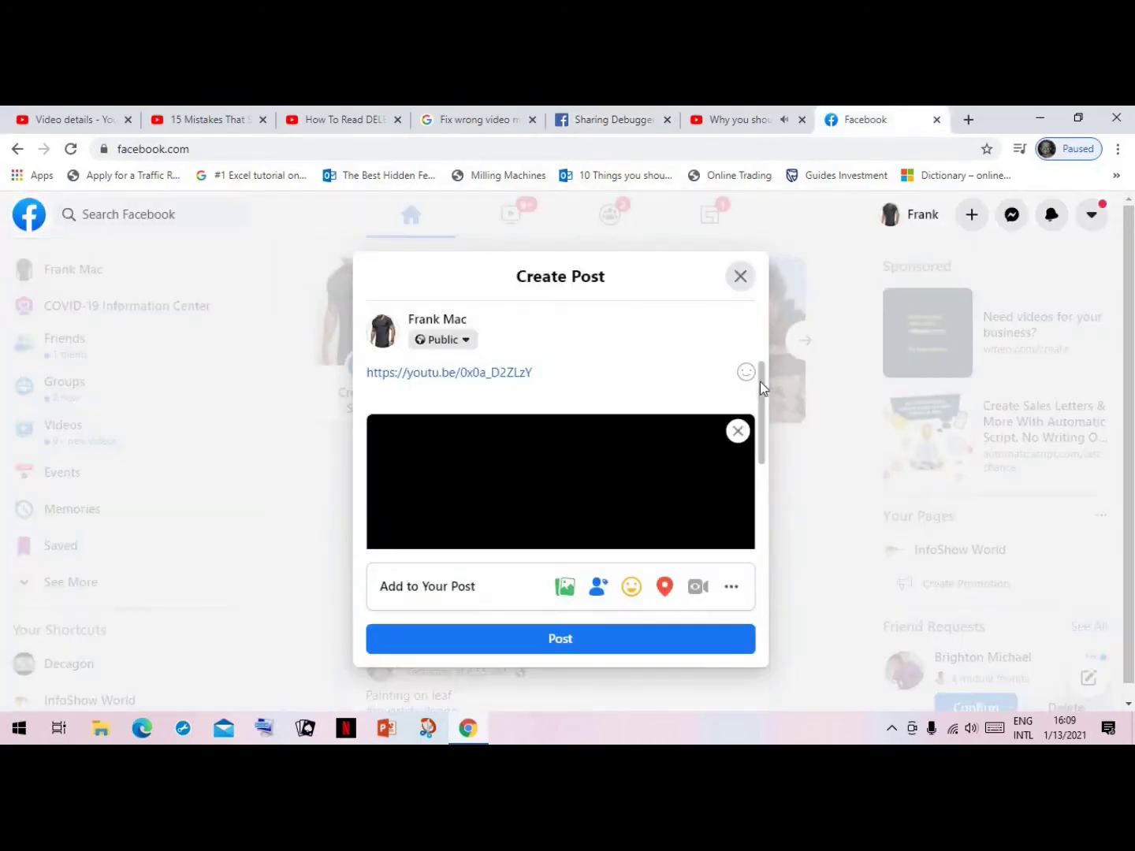
key(ctrl+a)
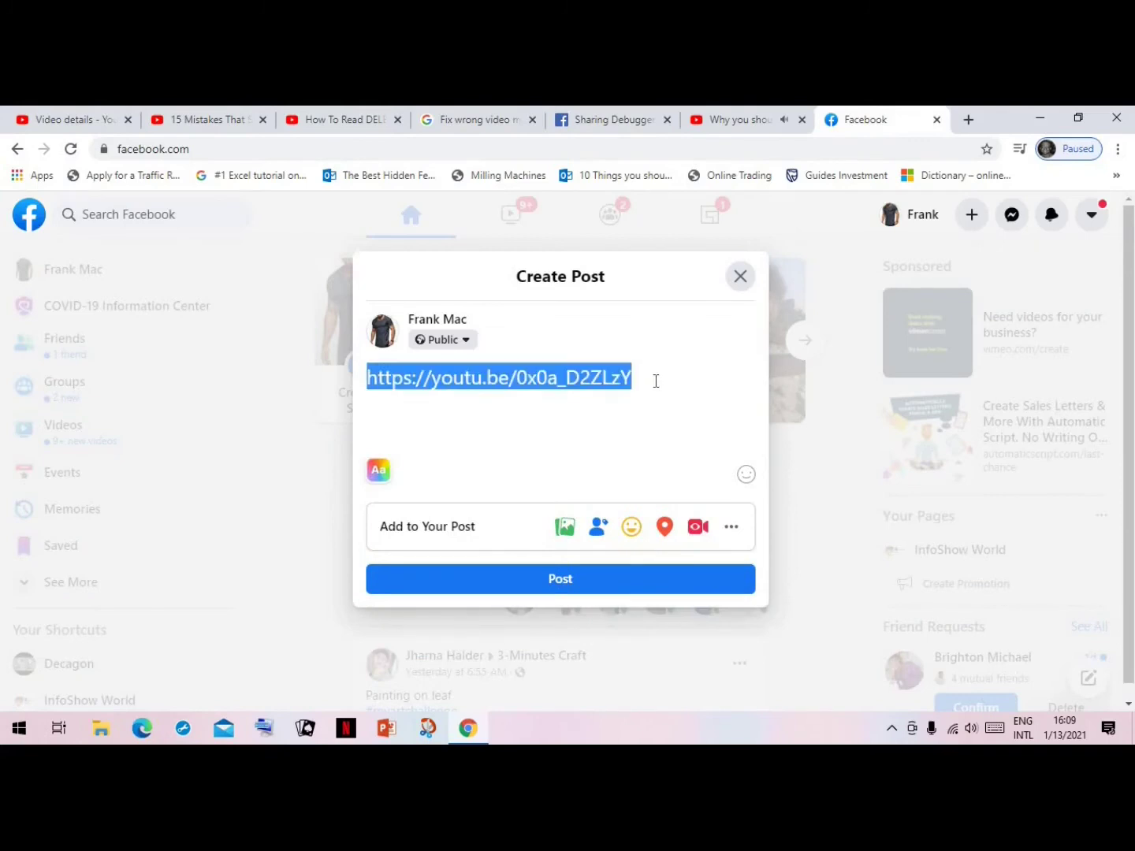
key(BackSpace)
key(ctrl+v)
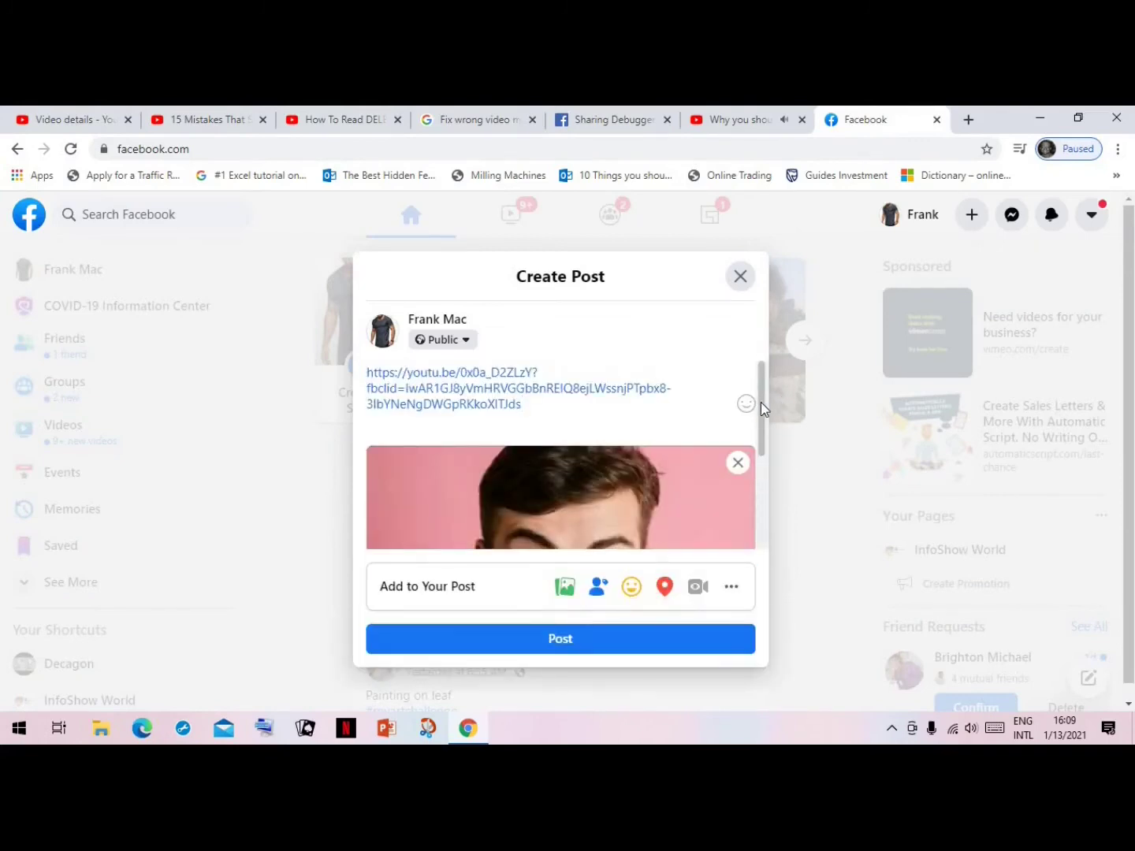
Step: Compare the draft's link preview with the video's YouTube page, publish the Facebook post, and check it in the feed
click(745, 118)
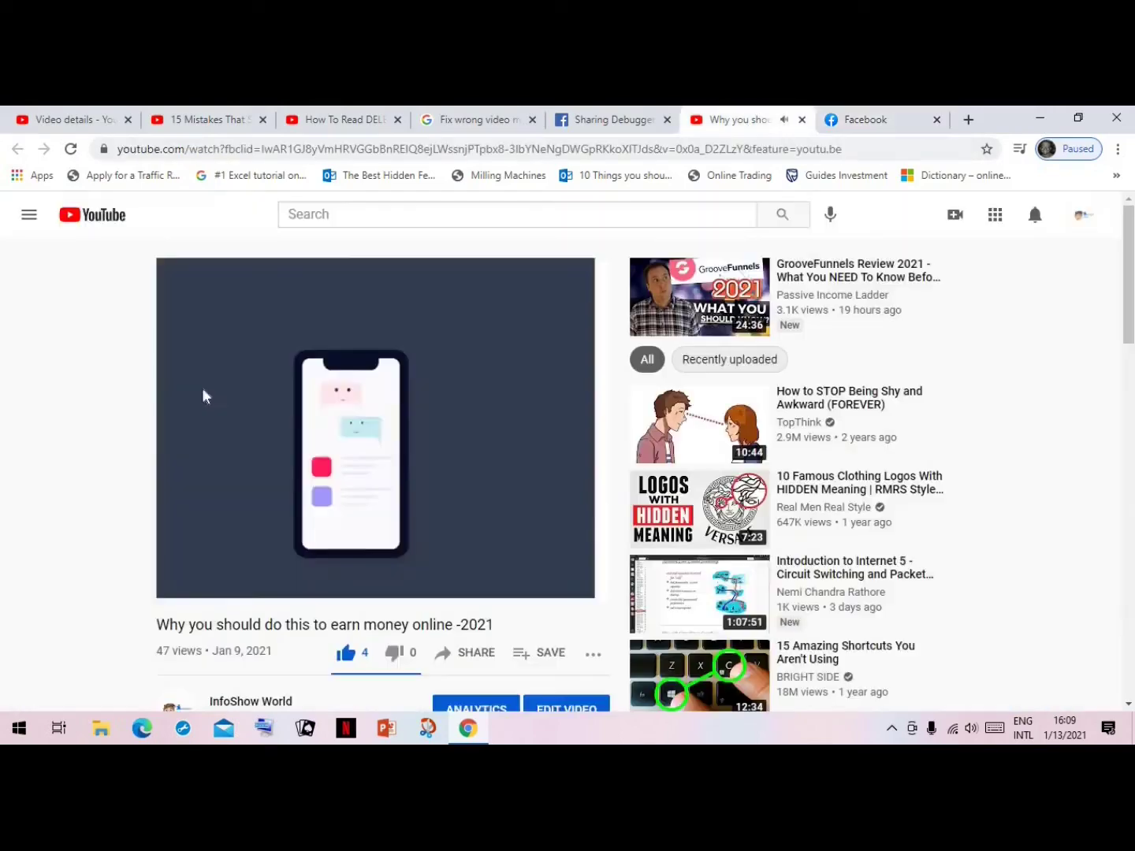
click(862, 118)
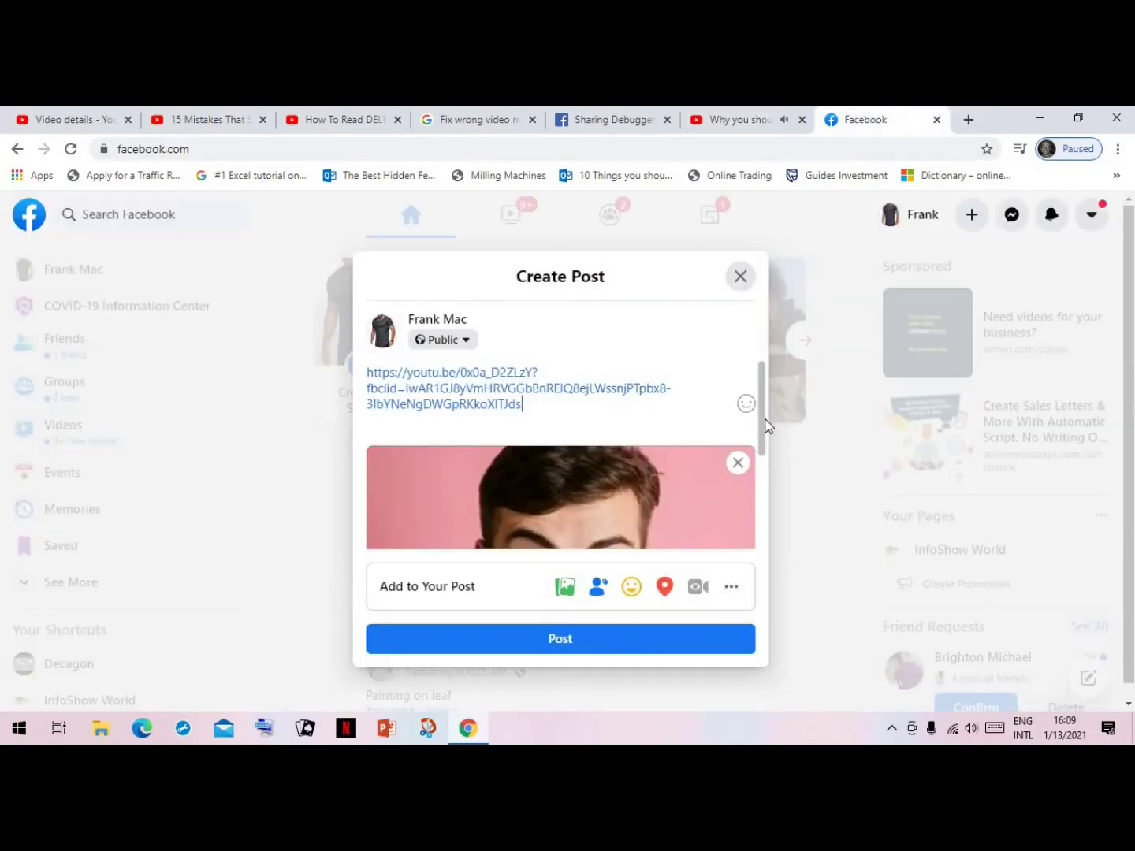
drag(760, 426, 755, 542)
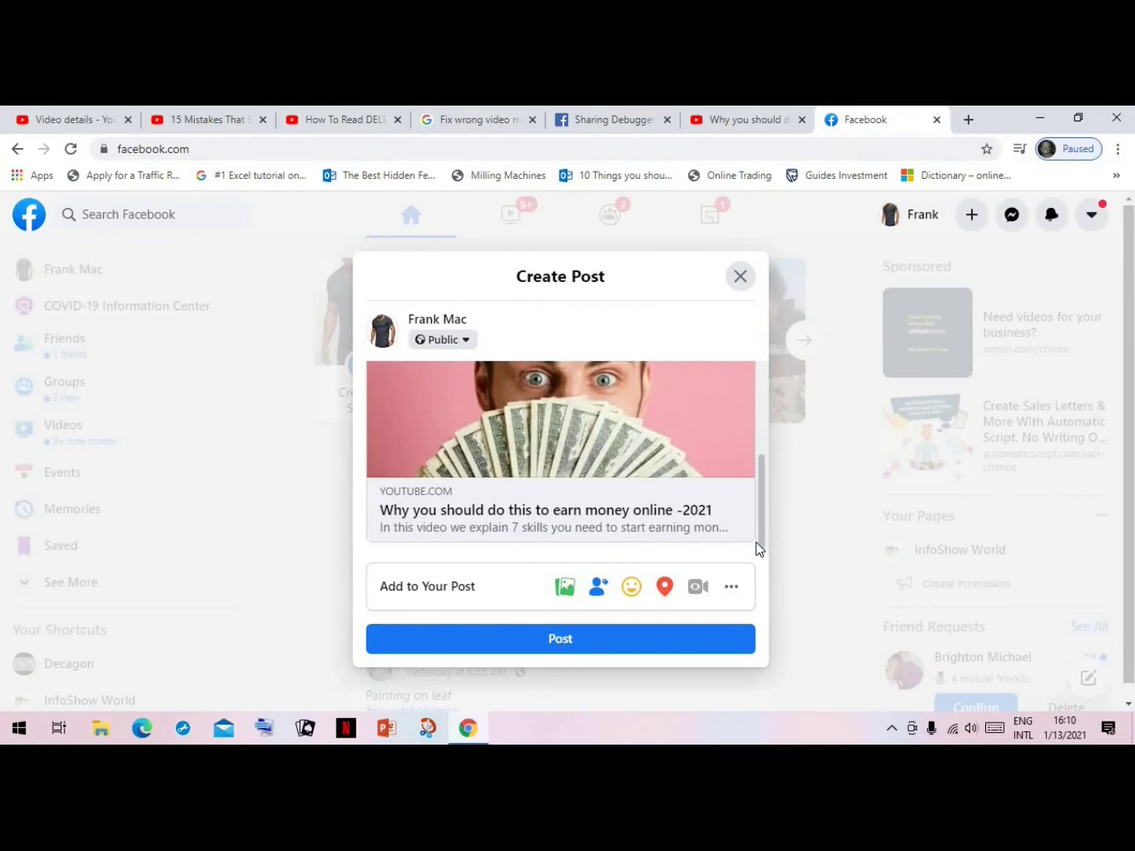
click(543, 647)
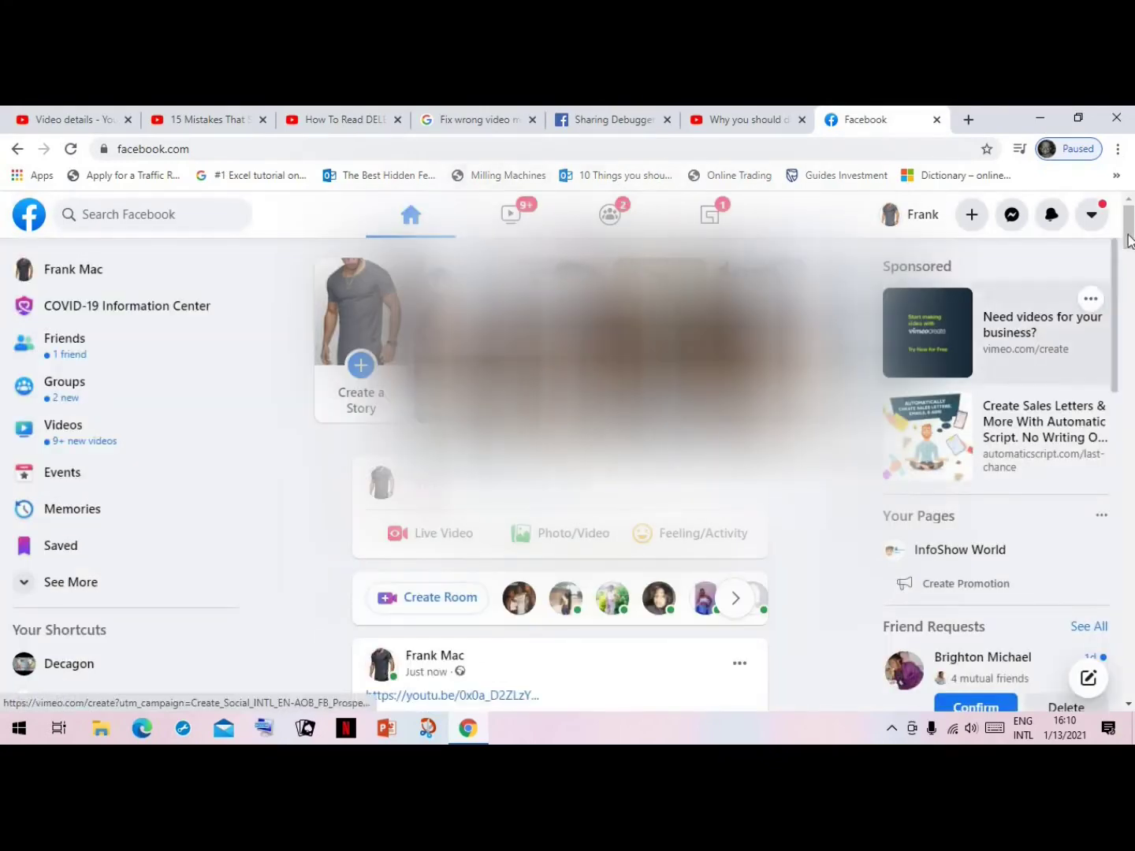
drag(1129, 241, 1130, 270)
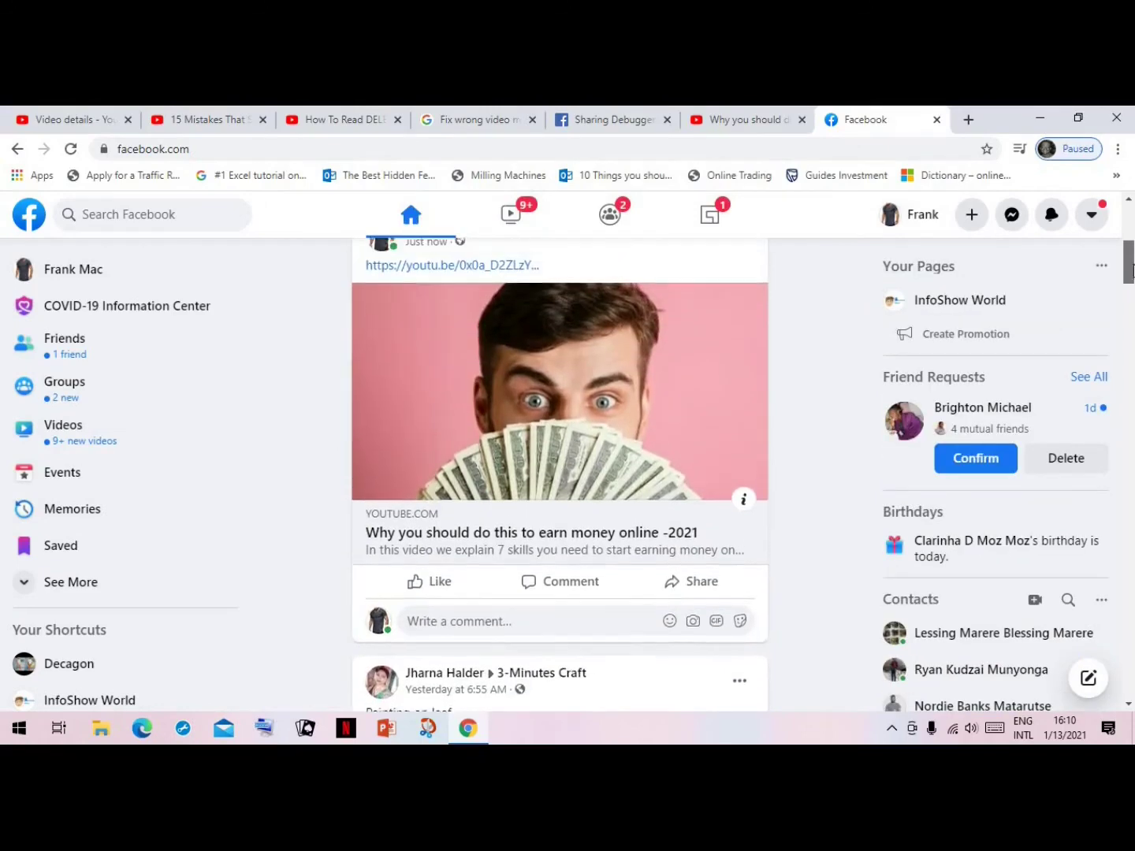
scroll(1131, 270, up, 1)
scroll(1131, 270, down, 1)
drag(1131, 269, 1131, 267)
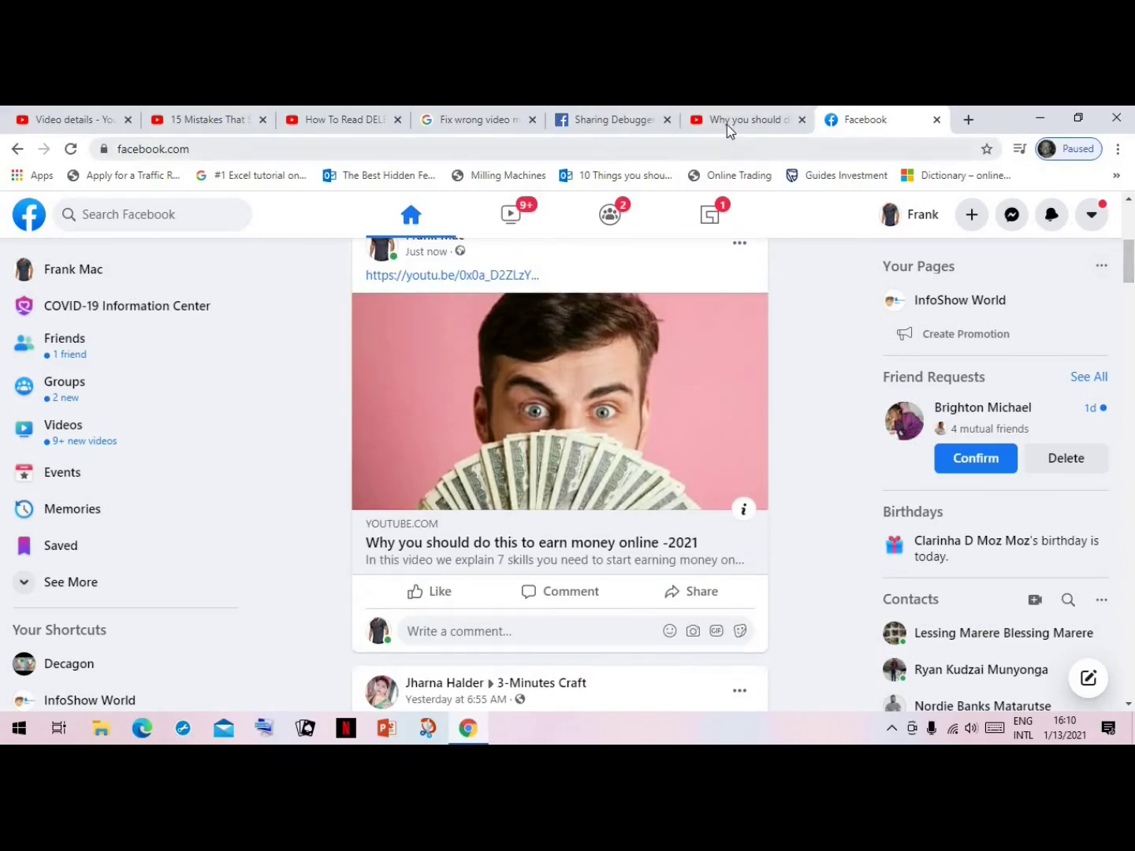
Step: Open the fetched URL from the Sharing Debugger results on YouTube and select the full address of the video page
click(727, 125)
click(595, 125)
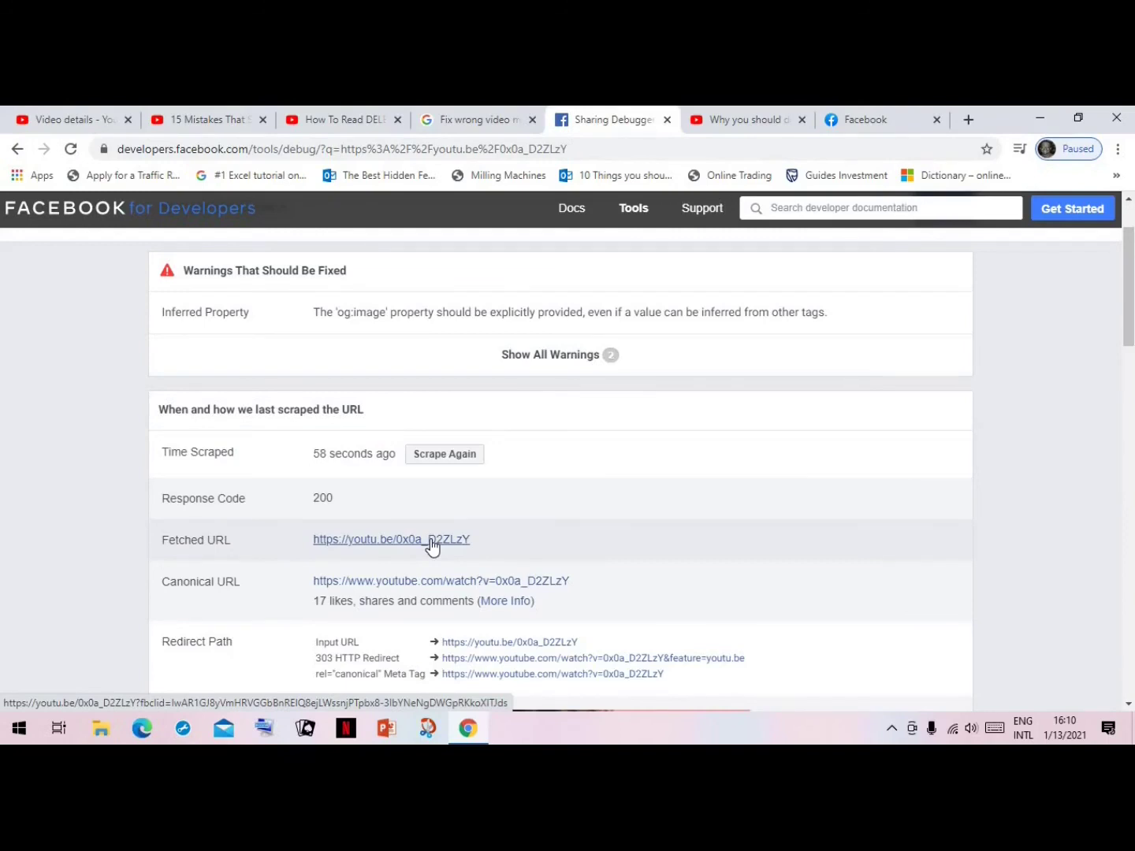
click(431, 542)
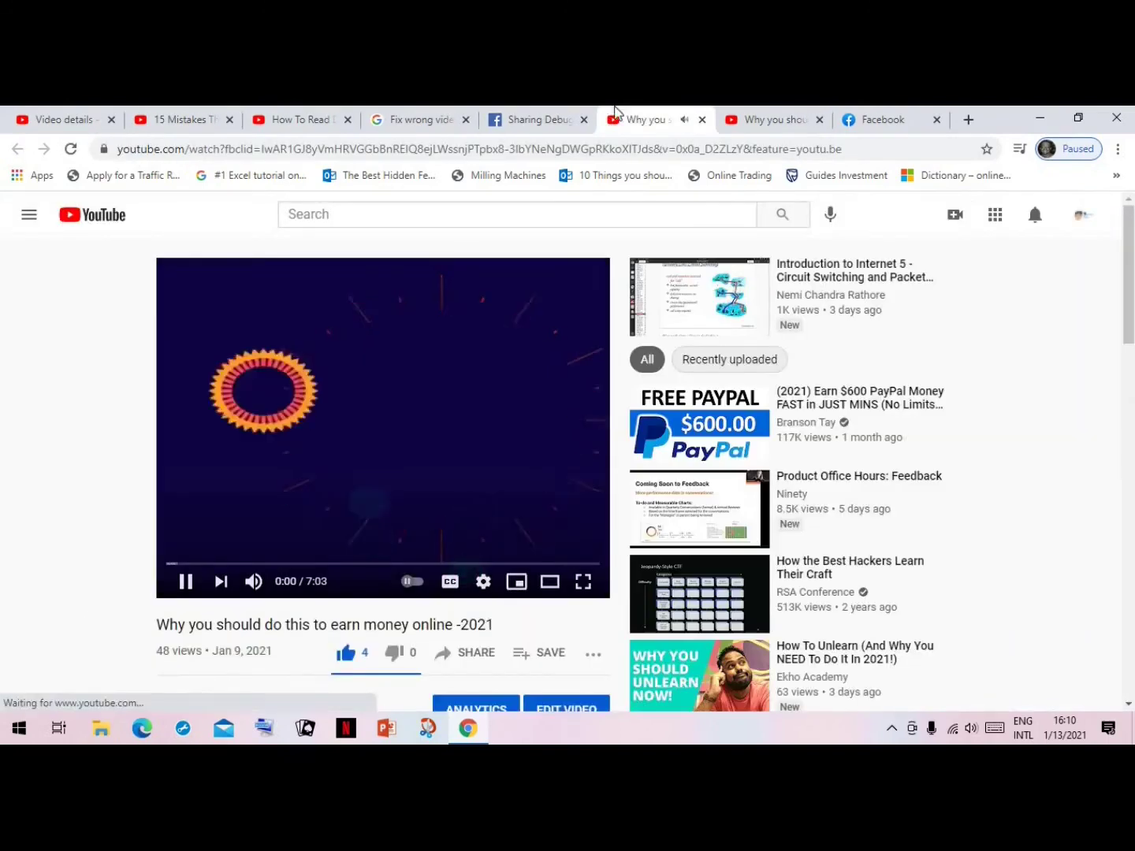
click(635, 155)
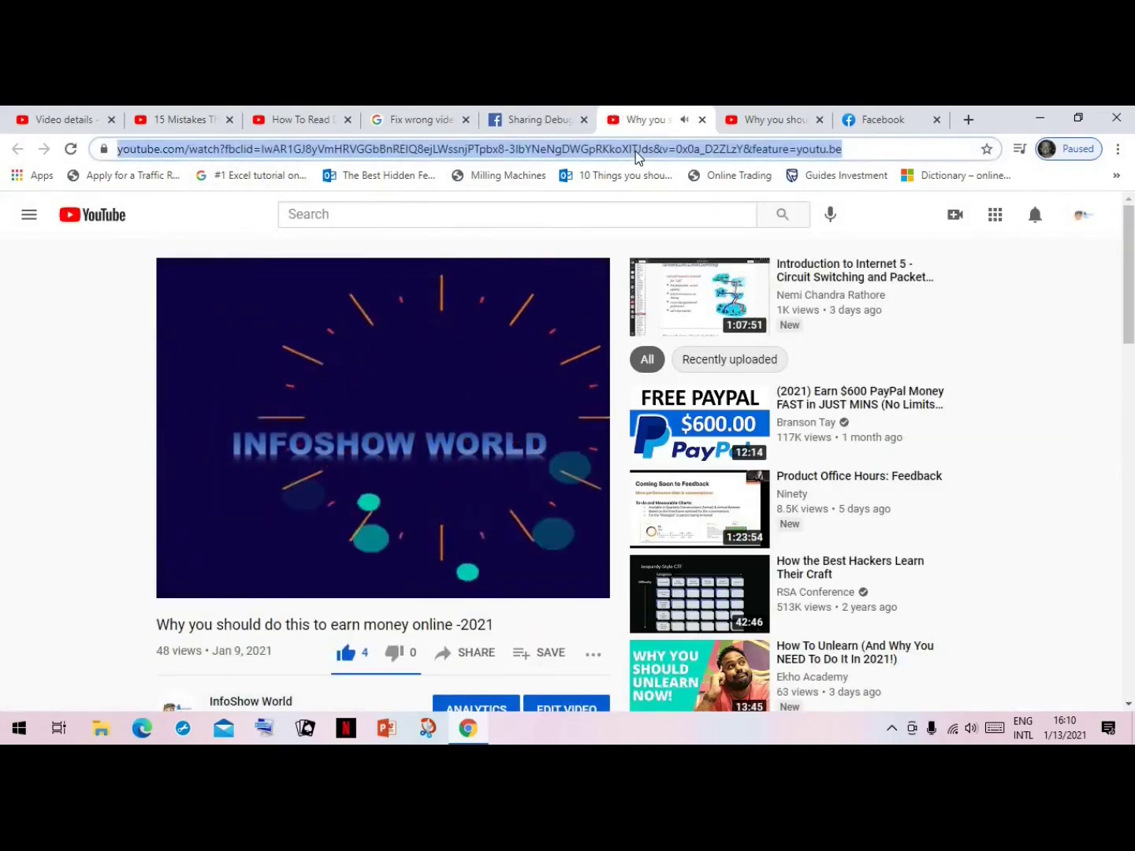
Step: Return to Facebook and open the Groups feed
click(883, 119)
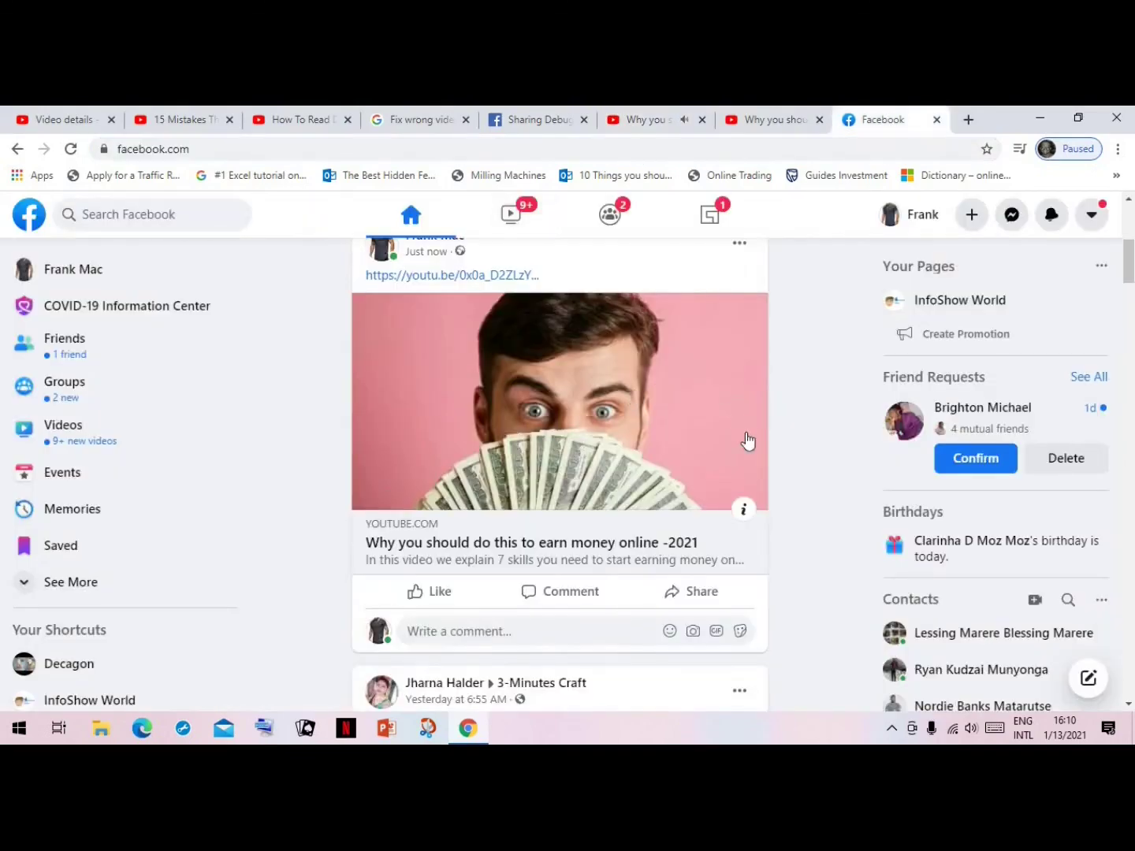
click(64, 382)
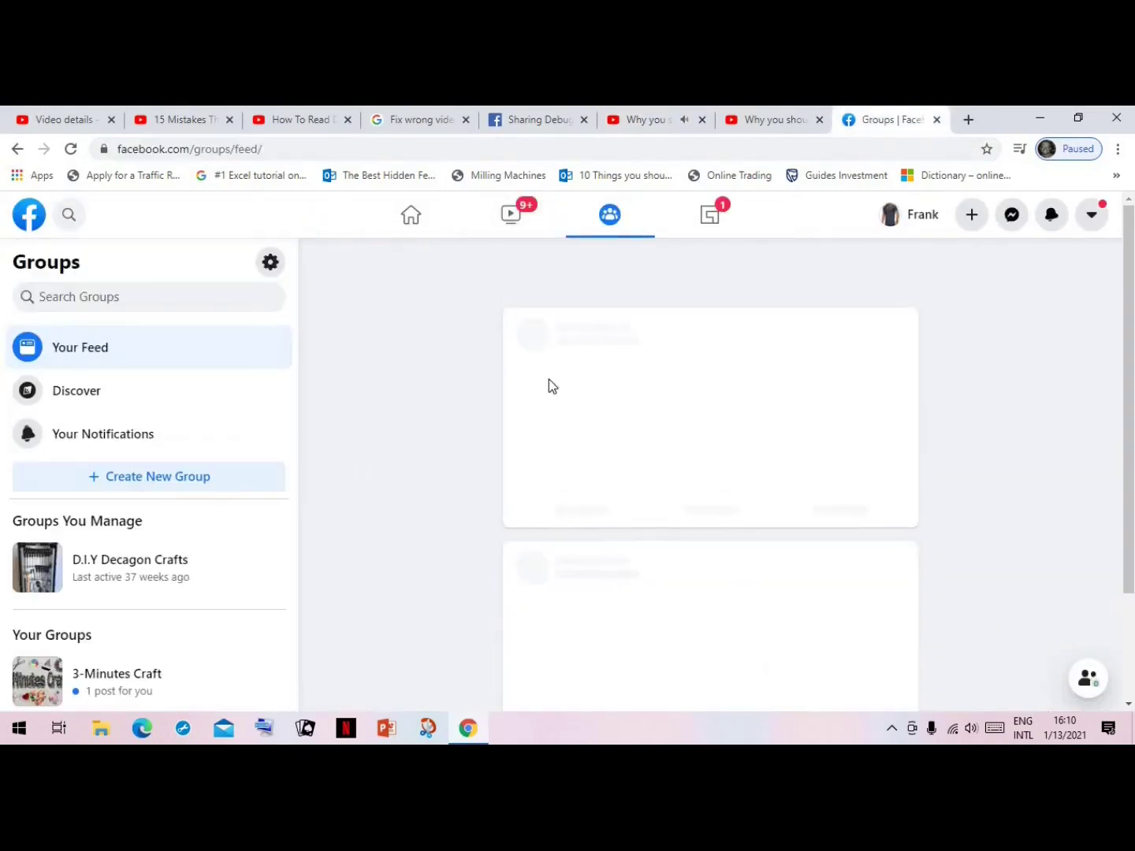